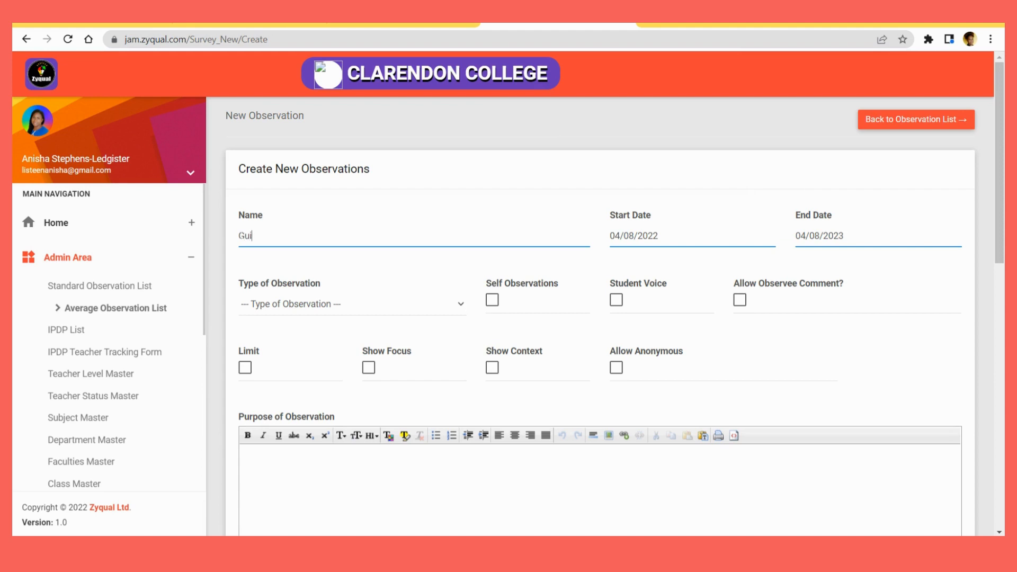
Name the new observation "Guiding Principle 1 GP.".
{"action": "type", "text": "Princi"}
{"action": "type", "text": "l"}
{"action": "type", "text": "ple "}
{"action": "type", "text": "1"}
{"action": "type", "text": " G"}
{"action": "type", "text": "P."}
Set the type of observation to Graded and enable a limit with the limit number 1.
{"action": "left_click", "coordinate": [297, 310]}
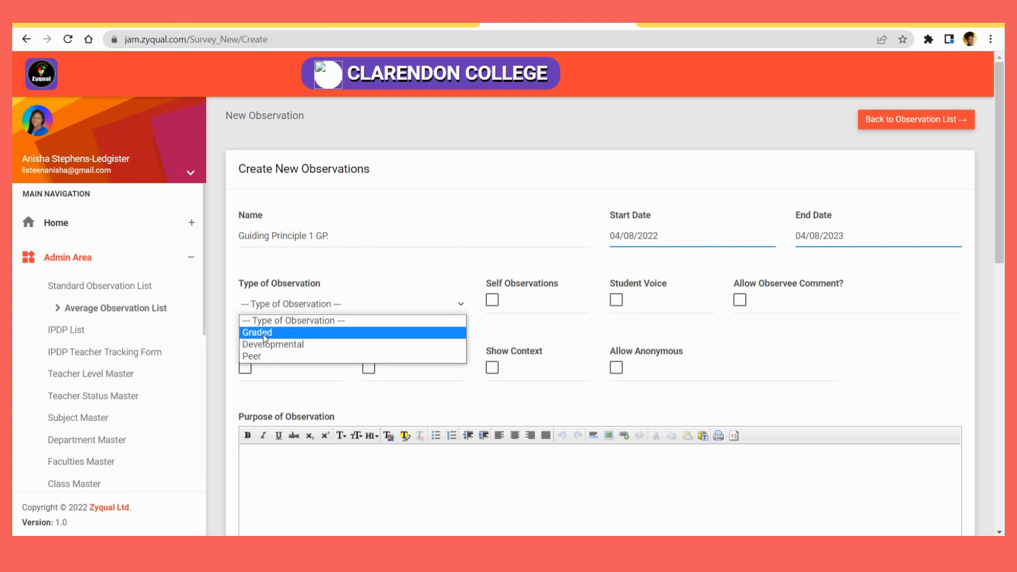
{"action": "left_click", "coordinate": [258, 334]}
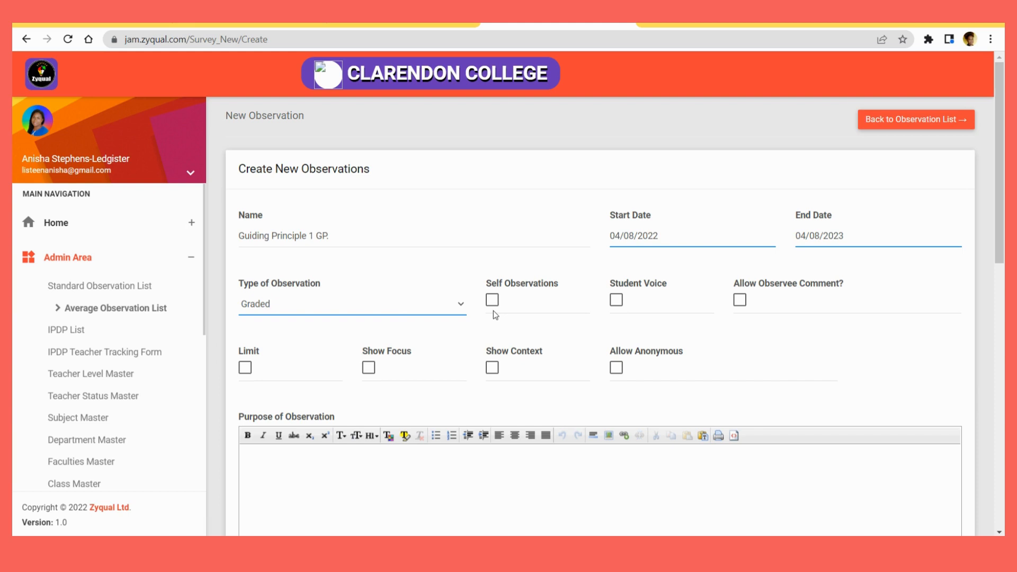
{"action": "left_click", "coordinate": [245, 368]}
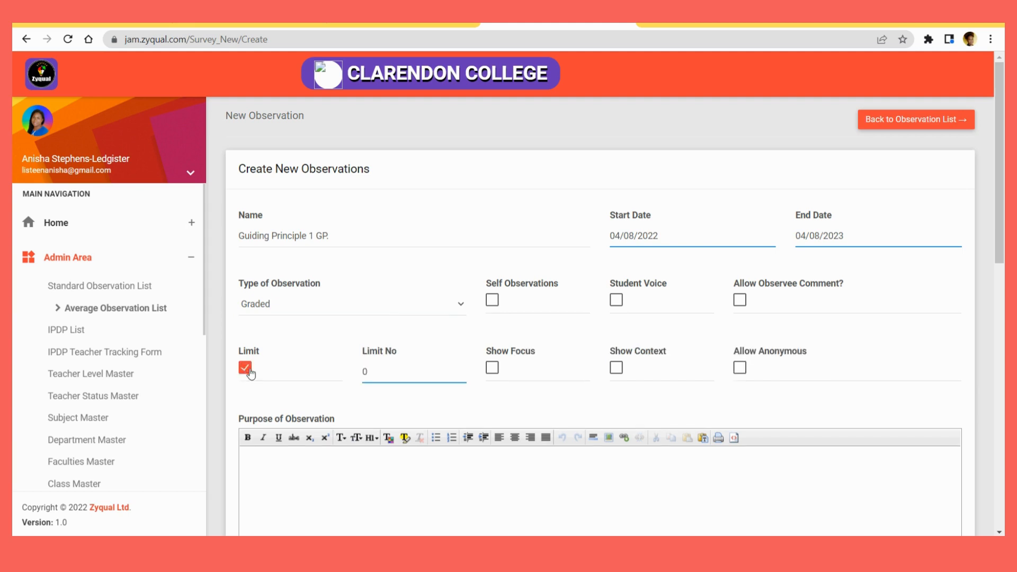
{"action": "key", "text": "BackSpace"}
{"action": "type", "text": "1"}
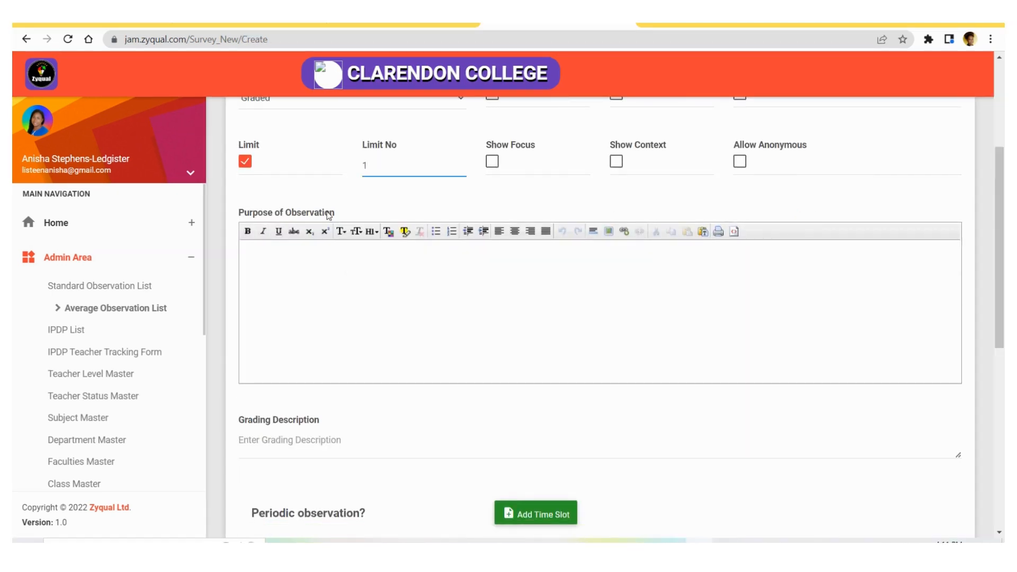
Copy the first Preamble paragraph from the Beginning Teachers Appraisal document in Google Docs into the Purpose of Observation.
{"action": "left_click", "coordinate": [243, 369]}
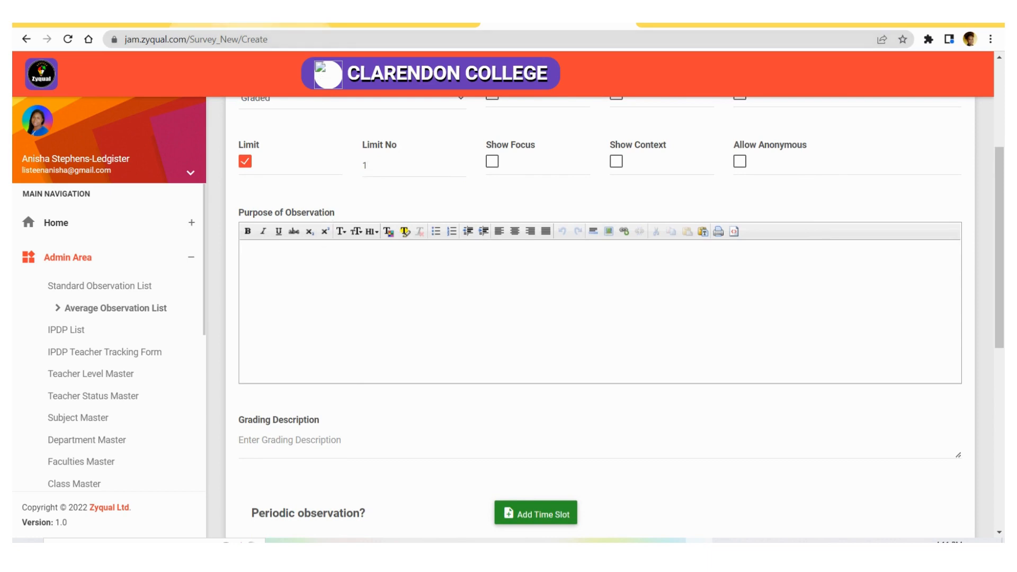
{"action": "left_click", "coordinate": [214, 24]}
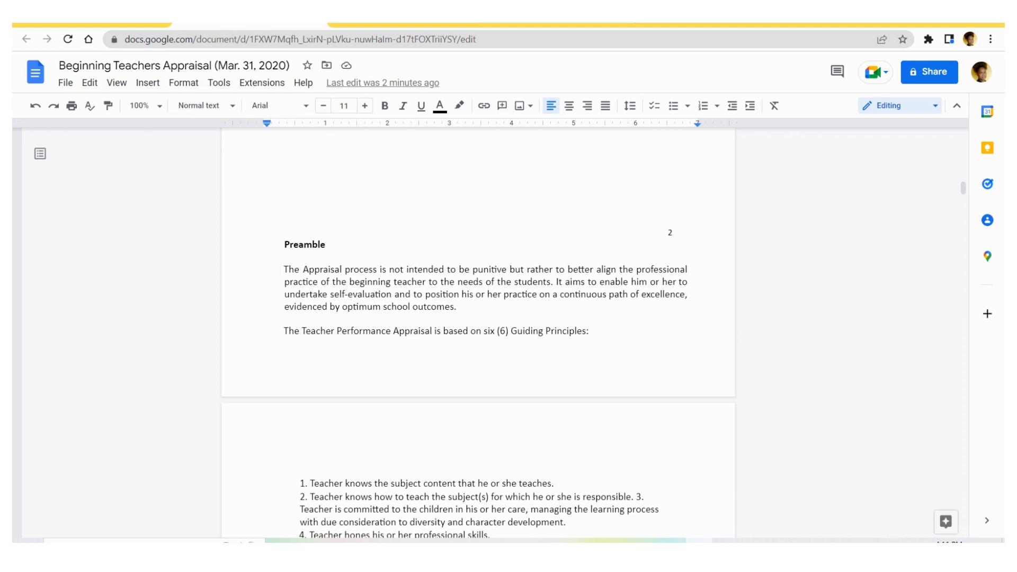
{"action": "left_click_drag", "start_coordinate": [284, 269], "coordinate": [460, 307]}
{"action": "key", "text": "ctrl+c"}
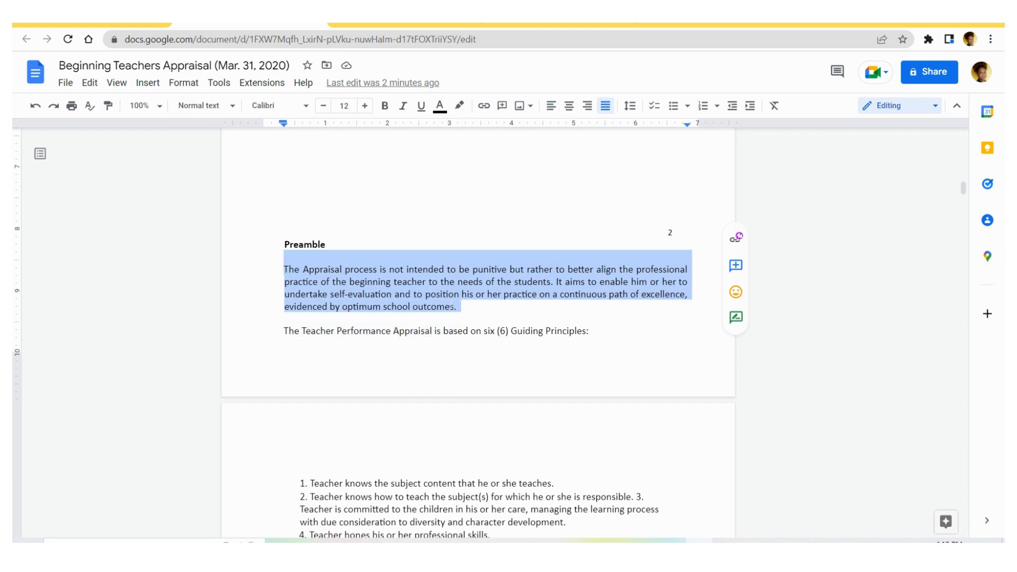
{"action": "left_click", "coordinate": [527, 22]}
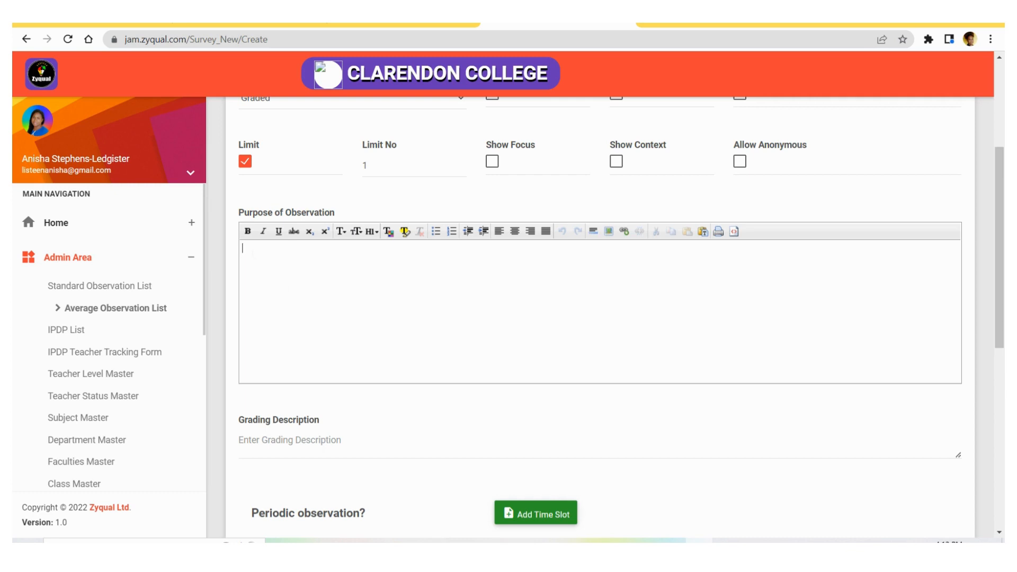
{"action": "key", "text": "ctrl+v"}
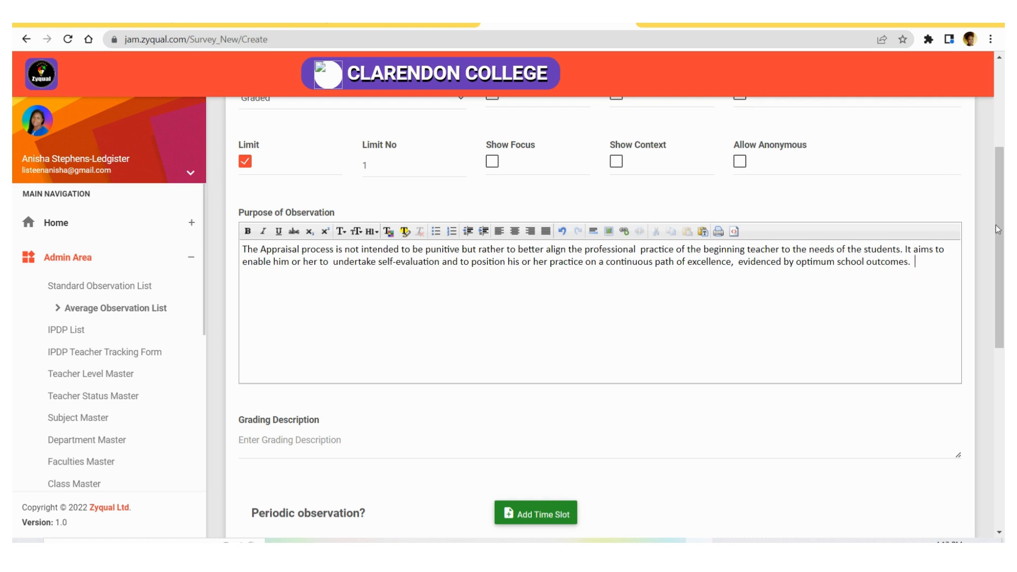
Copy "Exemplary: 90-100 % of credits in each domain" from the appraisal document into the Grading Description and start a new line.
{"action": "left_click_drag", "start_coordinate": [1003, 170], "coordinate": [1003, 244]}
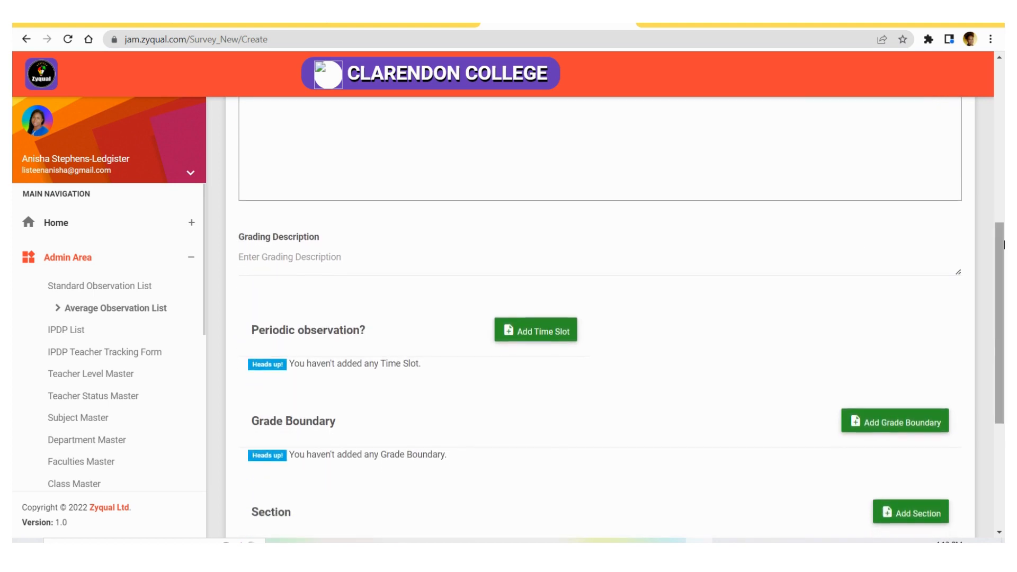
{"action": "left_click", "coordinate": [600, 259]}
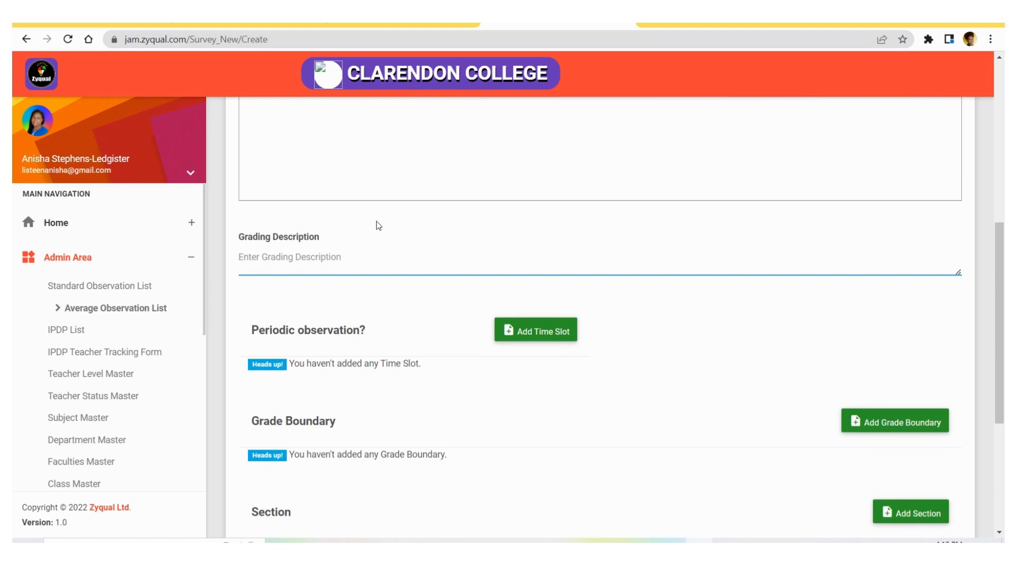
{"action": "left_click", "coordinate": [243, 24]}
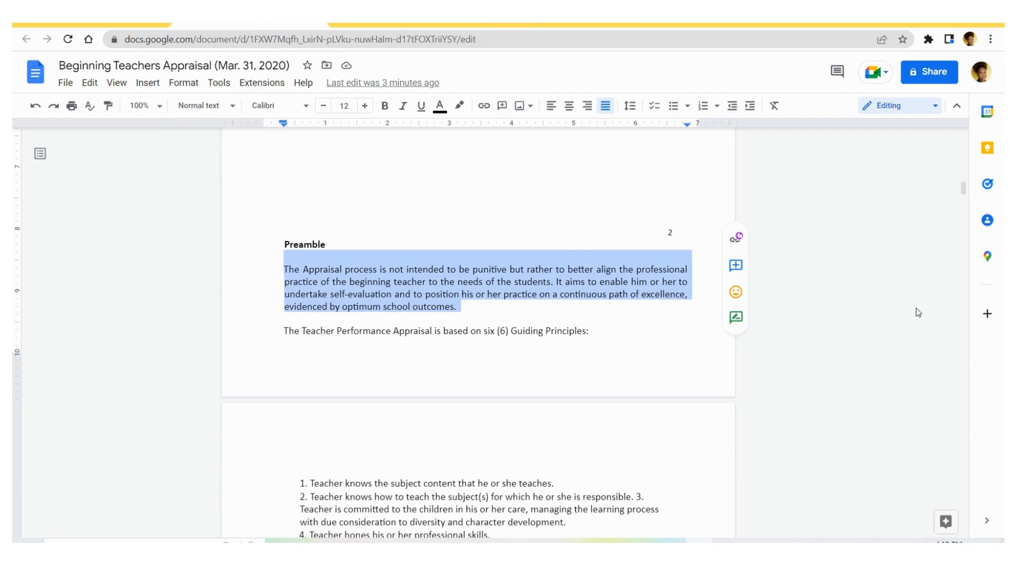
{"action": "left_click_drag", "start_coordinate": [963, 190], "coordinate": [970, 210]}
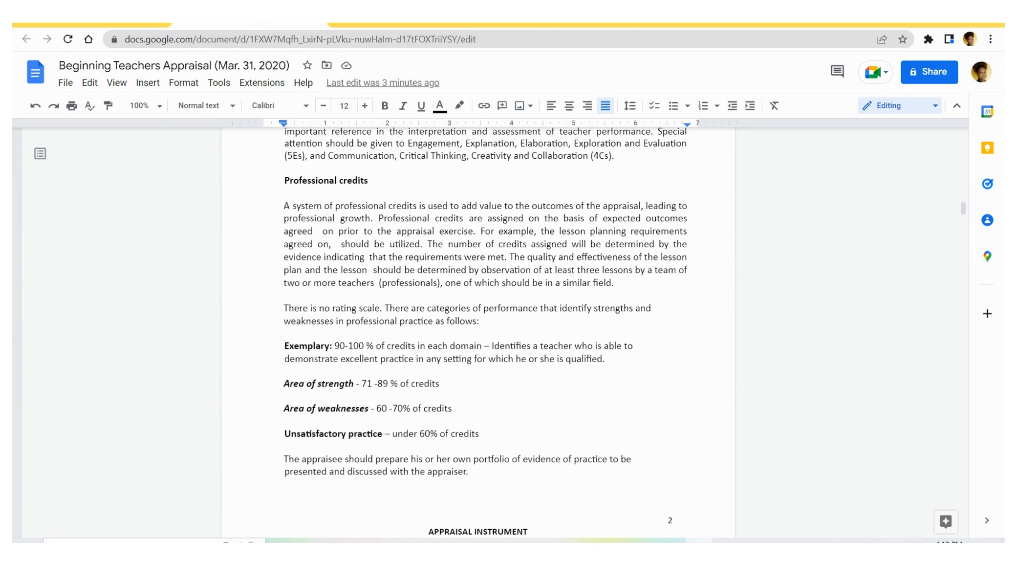
{"action": "left_click_drag", "start_coordinate": [284, 346], "coordinate": [482, 346]}
{"action": "key", "text": "ctrl+c"}
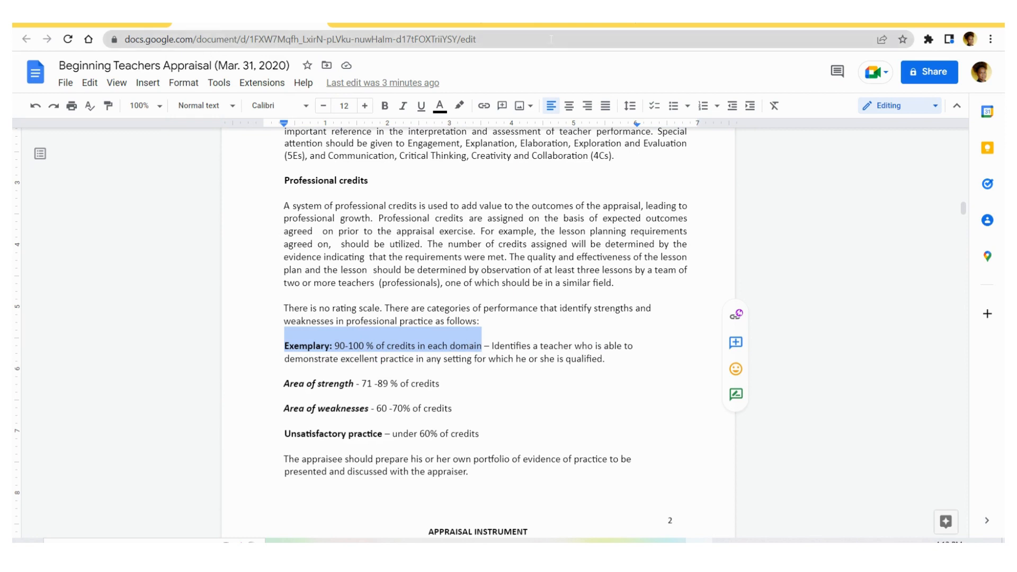
{"action": "left_click", "coordinate": [583, 24]}
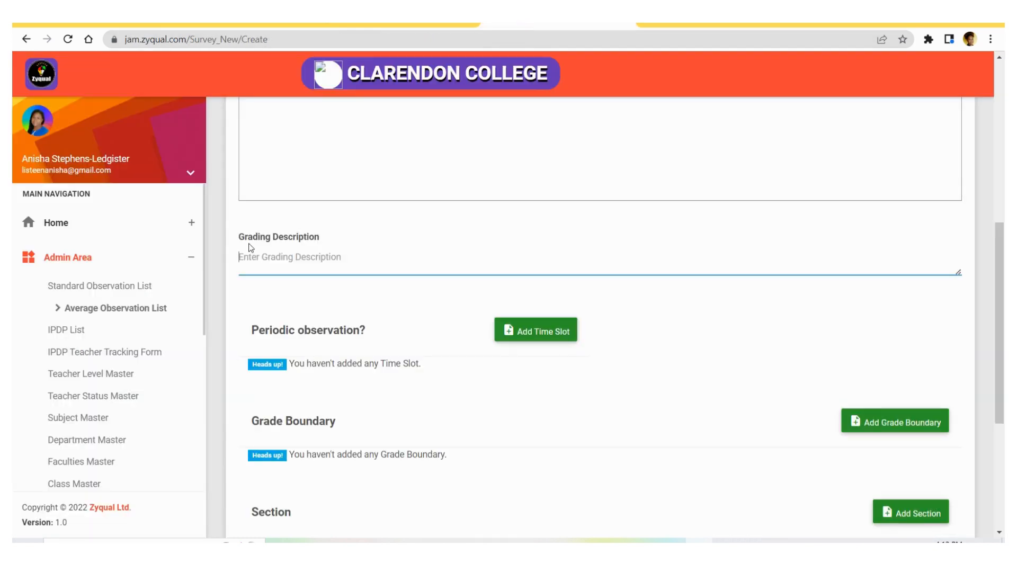
{"action": "key", "text": "ctrl+v"}
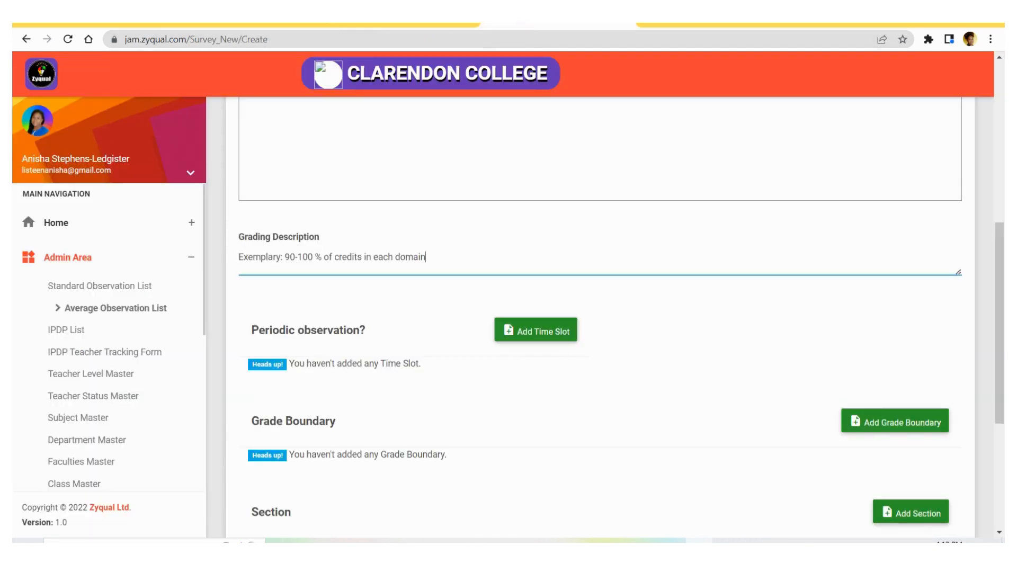
{"action": "key", "text": "Return"}
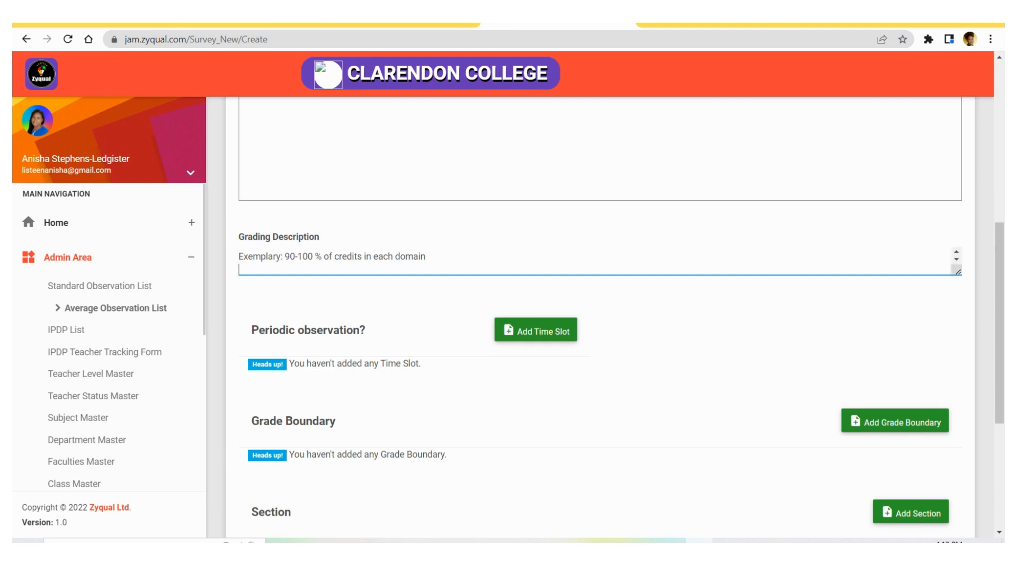
Copy the line "Area of strength - 71 -89 % of credits" from the appraisal document into the Grading Description.
{"action": "left_click", "coordinate": [214, 22]}
{"action": "left_click_drag", "start_coordinate": [284, 383], "coordinate": [447, 383]}
{"action": "key", "text": "ctrl+c"}
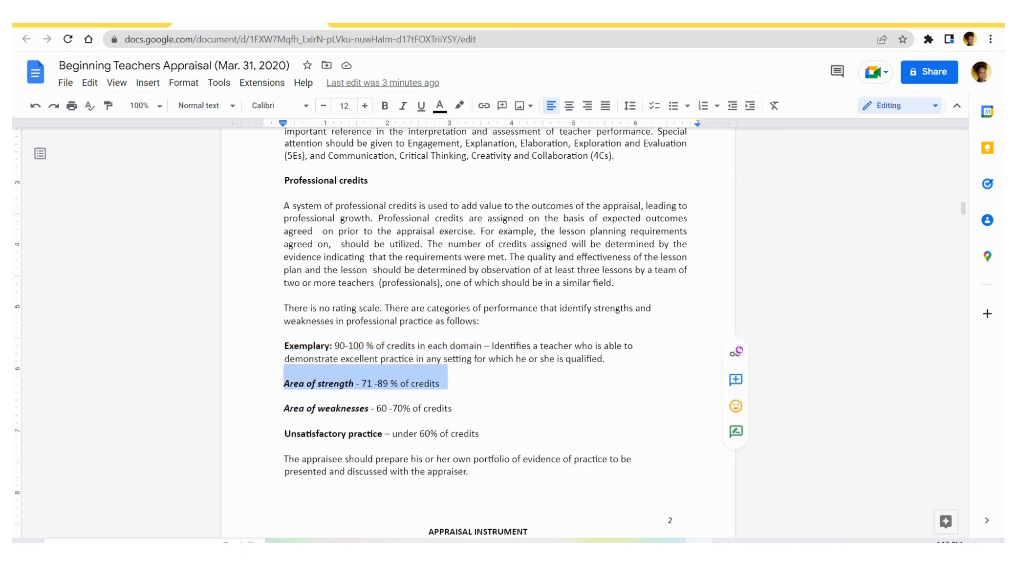
{"action": "left_click", "coordinate": [519, 24]}
{"action": "key", "text": "Return"}
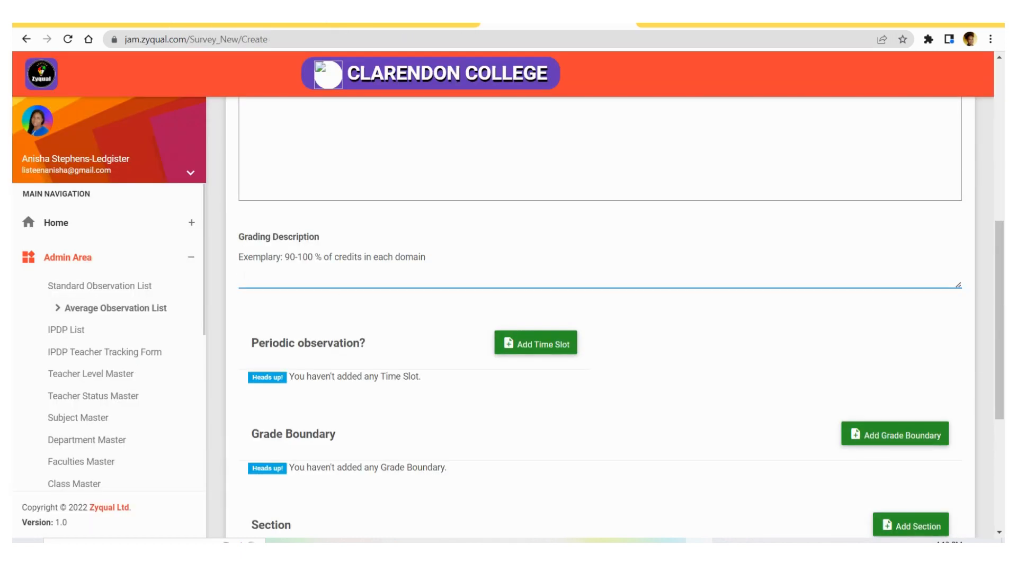
{"action": "key", "text": "ctrl+v"}
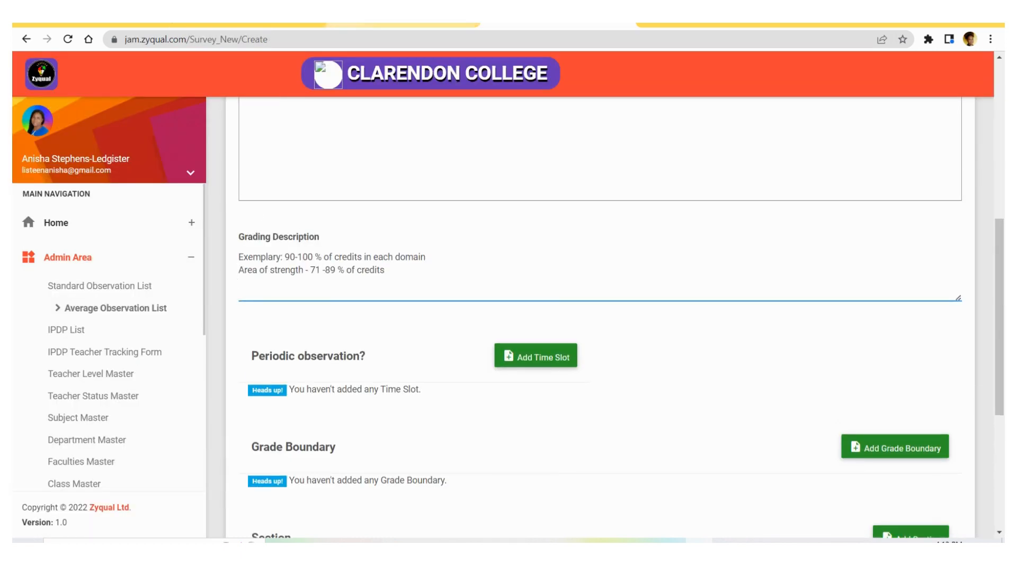
Copy the Area of weaknesses and Unsatisfactory practice lines from the appraisal document to the end of the Grading Description.
{"action": "key", "text": "ctrl+2"}
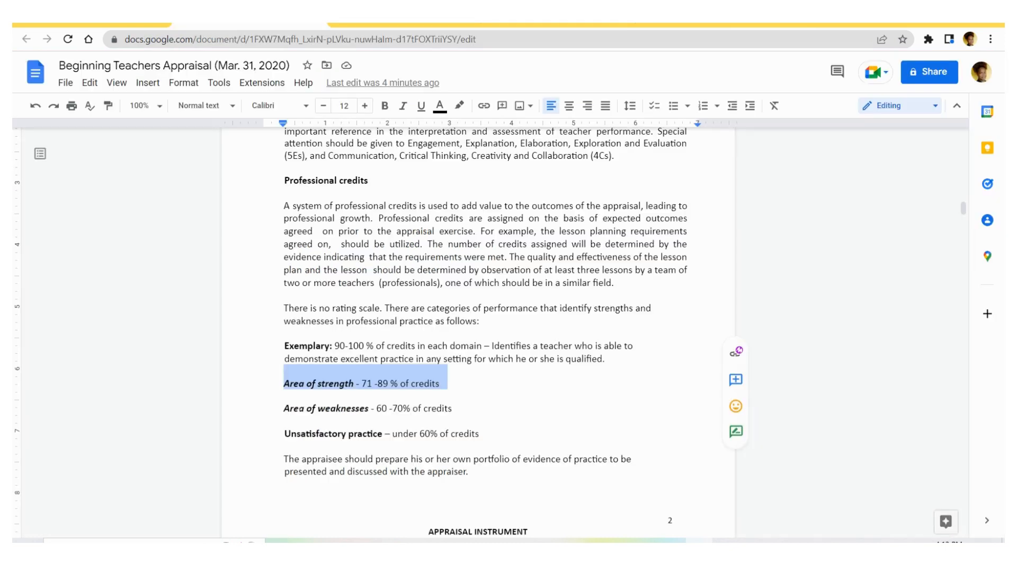
{"action": "left_click_drag", "start_coordinate": [284, 407], "coordinate": [481, 433]}
{"action": "key", "text": "ctrl+c"}
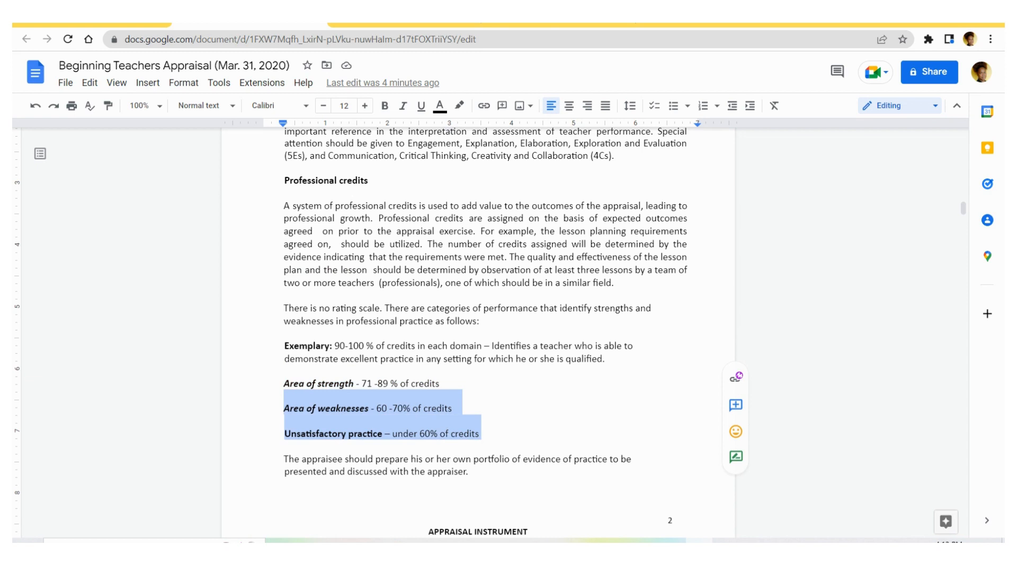
{"action": "left_click", "coordinate": [558, 24]}
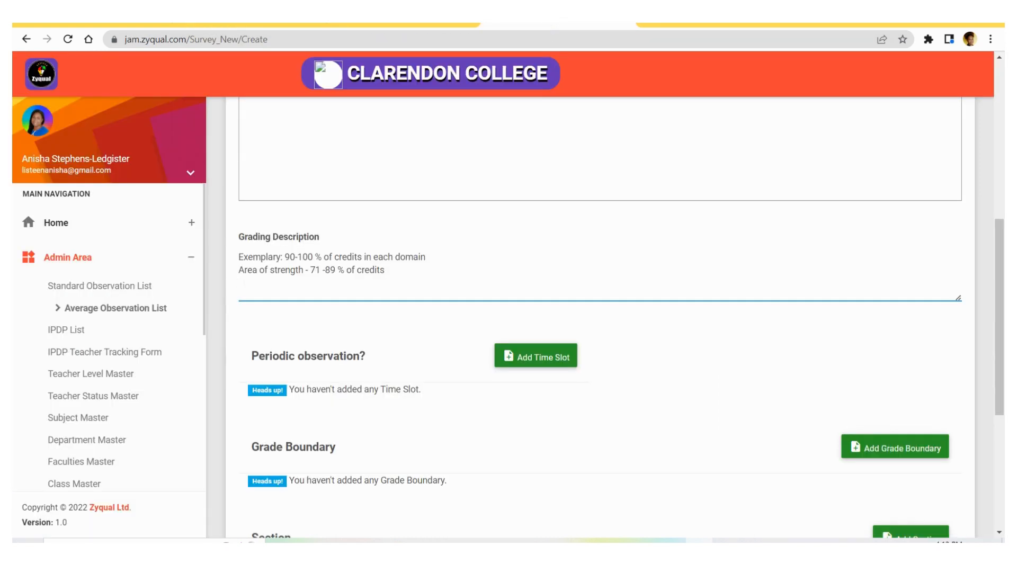
{"action": "key", "text": "ctrl+v"}
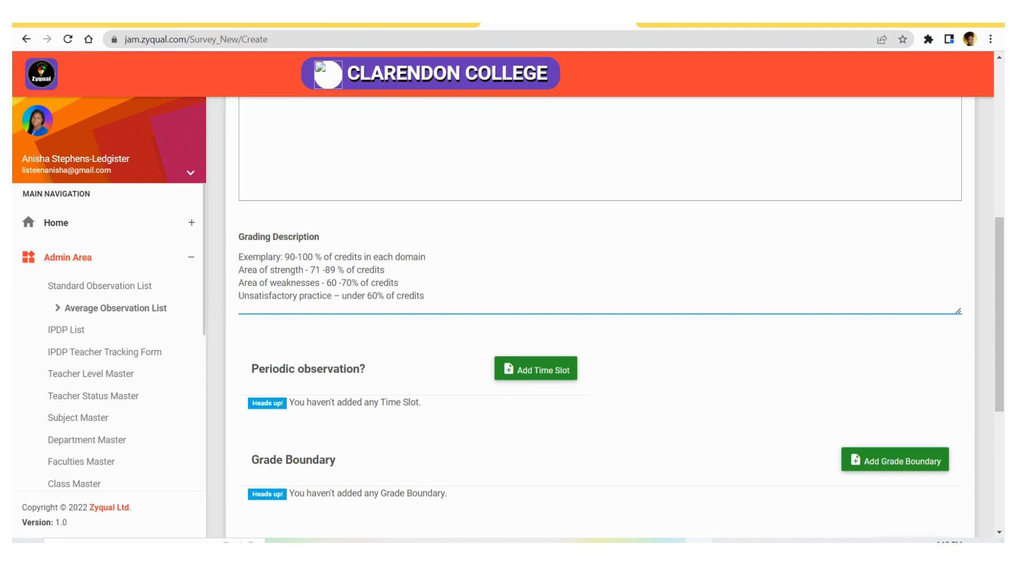
{"action": "left_click", "coordinate": [295, 382]}
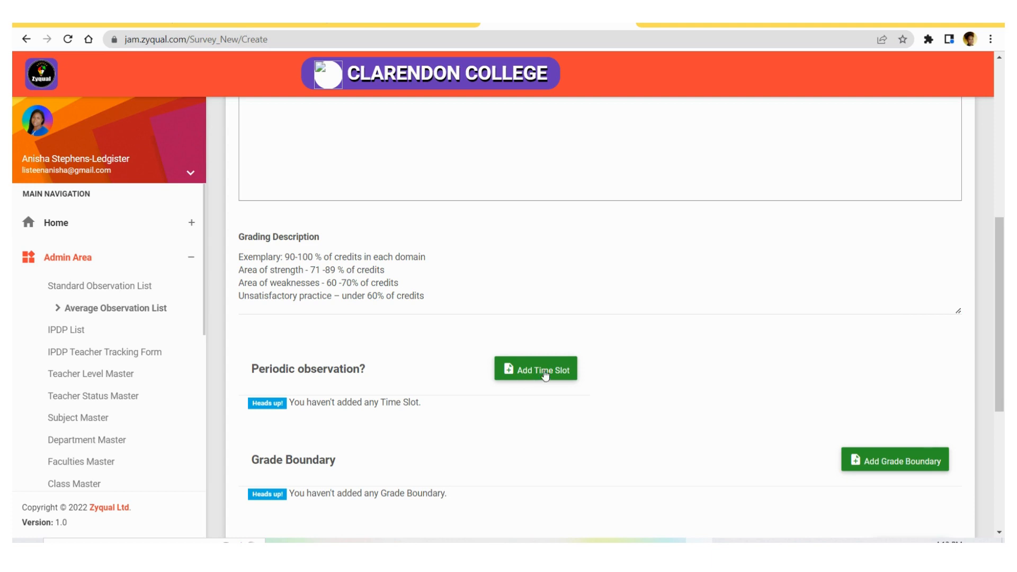
Add a periodic observation time slot starting 08/08/2022 and ending 08/25/2022, and save it.
{"action": "left_click", "coordinate": [544, 375]}
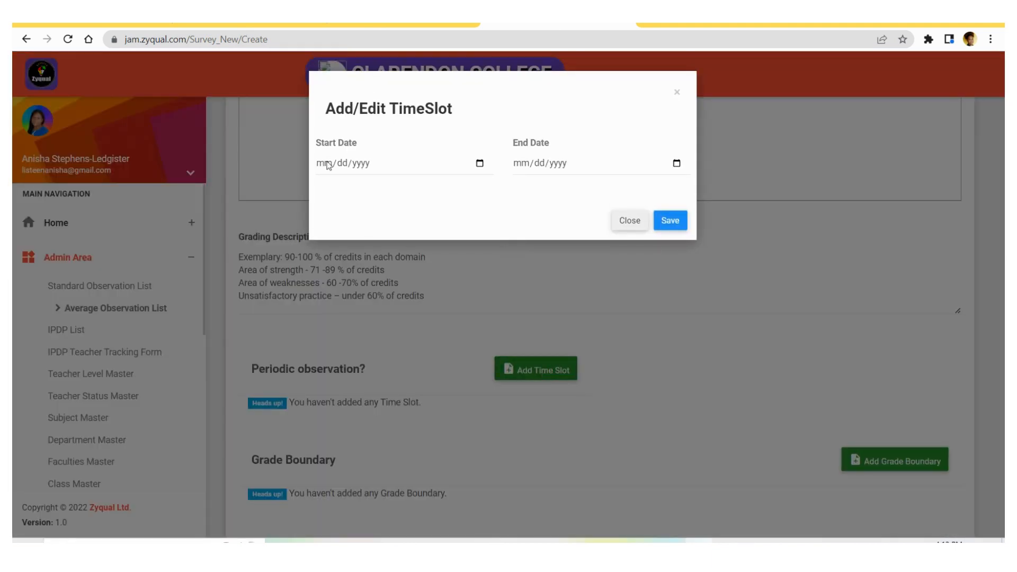
{"action": "left_click", "coordinate": [373, 165]}
{"action": "left_click", "coordinate": [480, 164]}
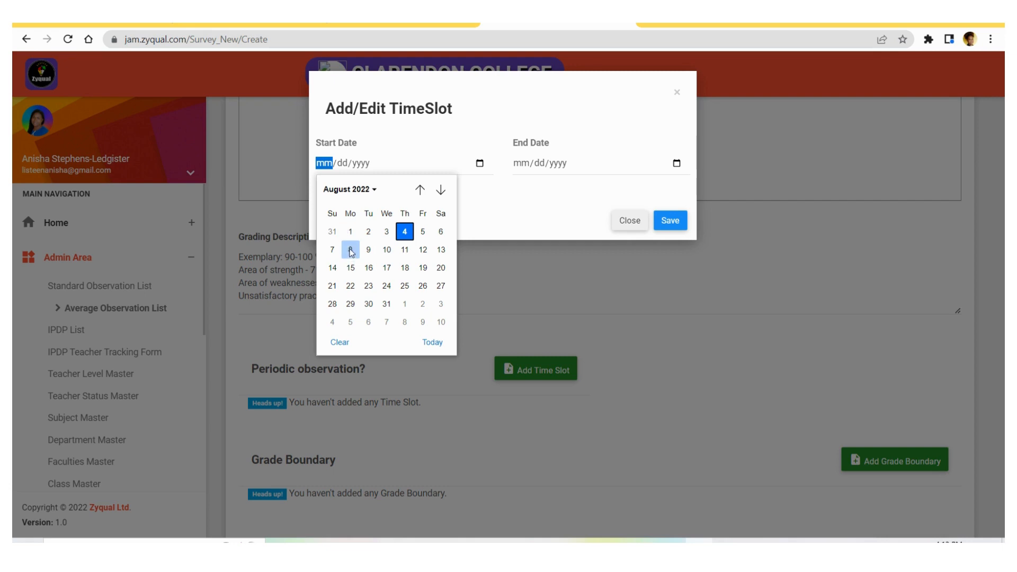
{"action": "left_click", "coordinate": [350, 250]}
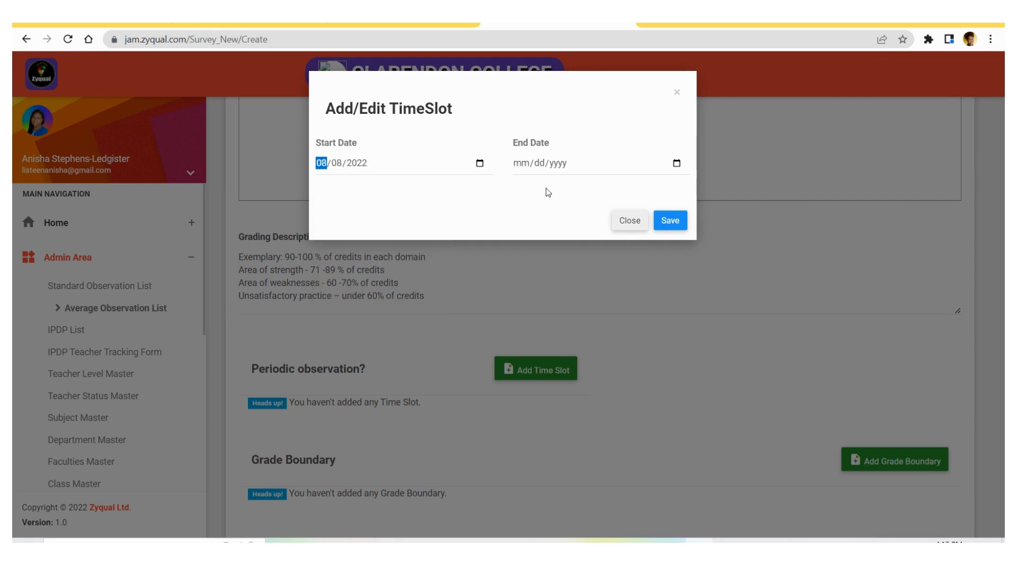
{"action": "left_click", "coordinate": [676, 164]}
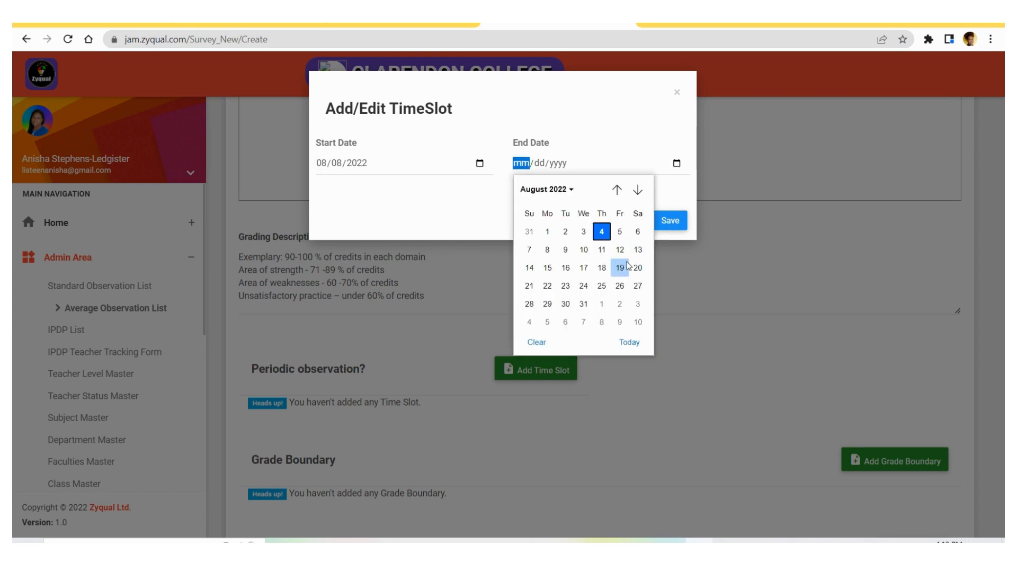
{"action": "left_click", "coordinate": [603, 286]}
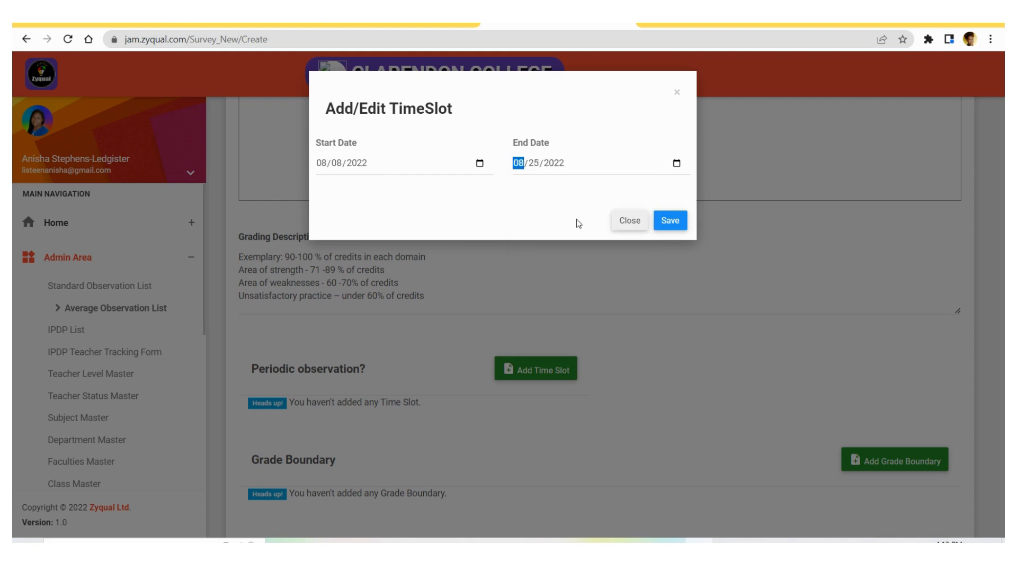
{"action": "left_click", "coordinate": [671, 220]}
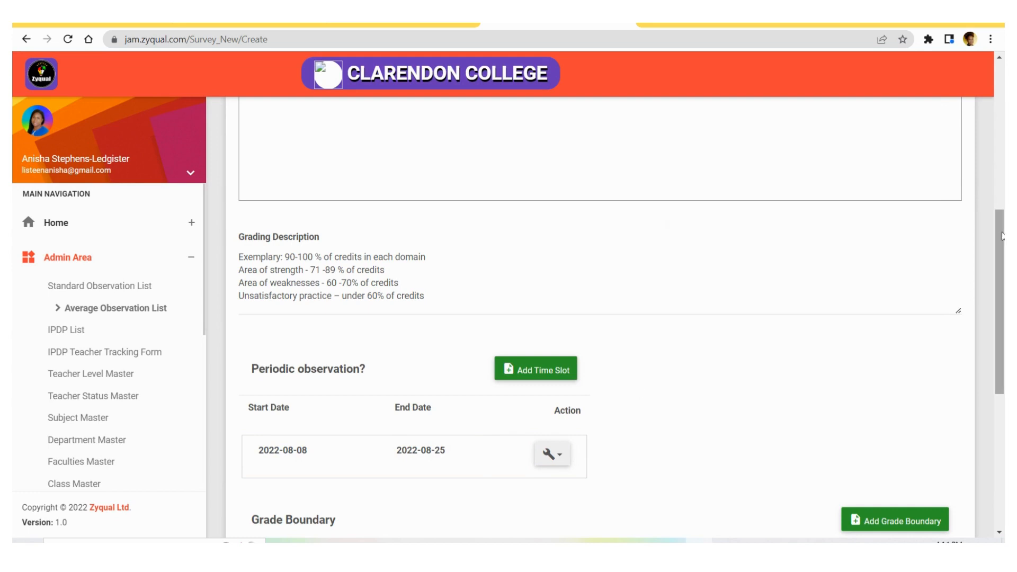
{"action": "left_click_drag", "start_coordinate": [1002, 222], "coordinate": [1002, 274]}
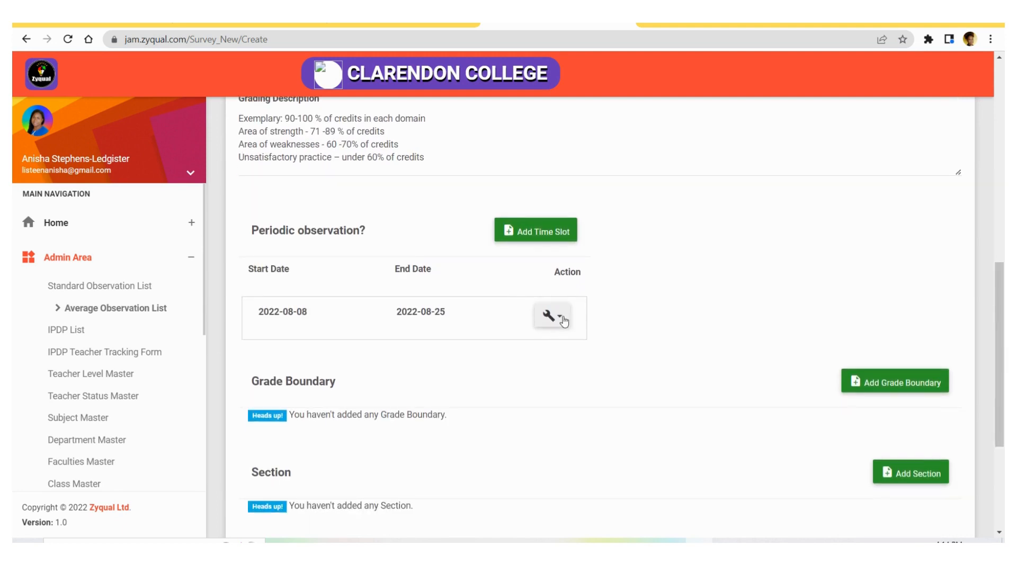
{"action": "left_click", "coordinate": [560, 320]}
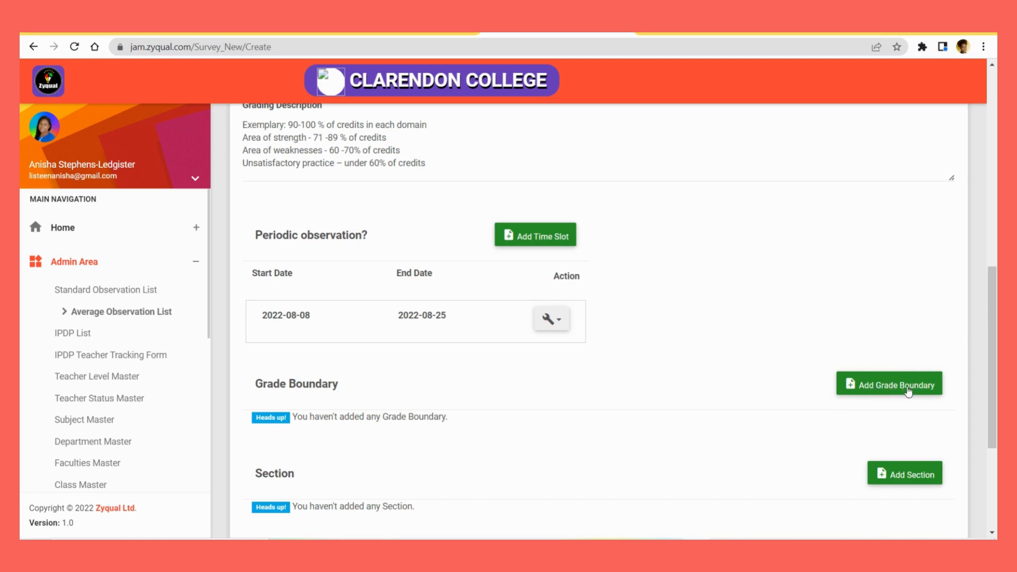
Add a grade boundary with the title "Exemplary:" copied from the appraisal document and a percentage of 90.
{"action": "left_click", "coordinate": [890, 387]}
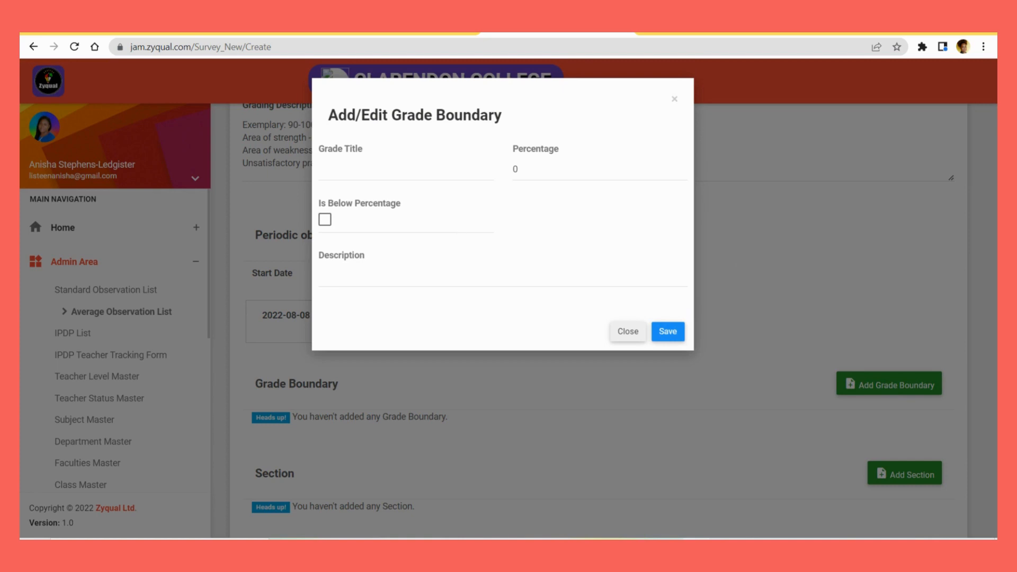
{"action": "left_click", "coordinate": [233, 34]}
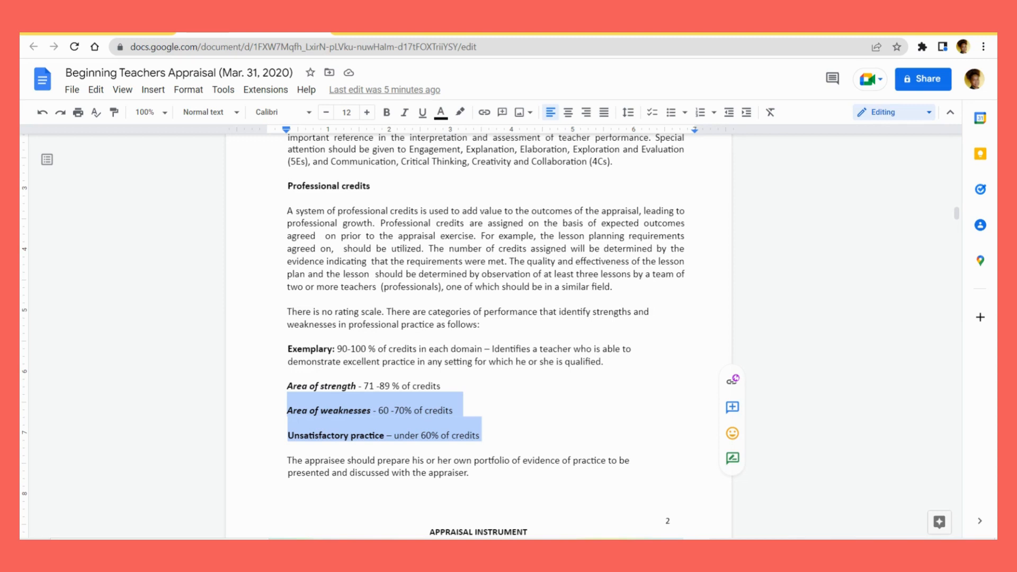
{"action": "left_click_drag", "start_coordinate": [288, 348], "coordinate": [337, 349]}
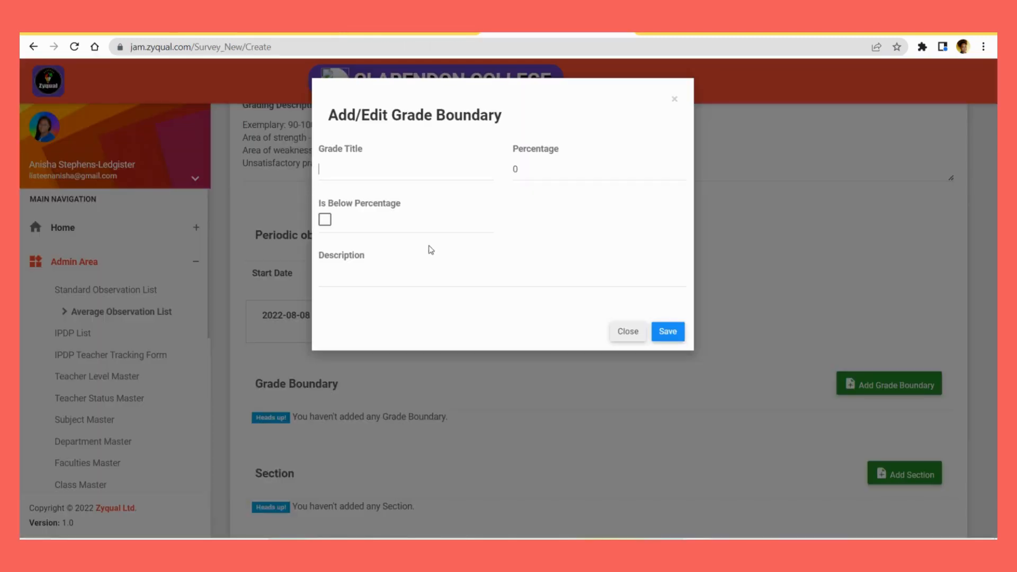
{"action": "type", "text": "Exemplary:"}
{"action": "left_click", "coordinate": [508, 167]}
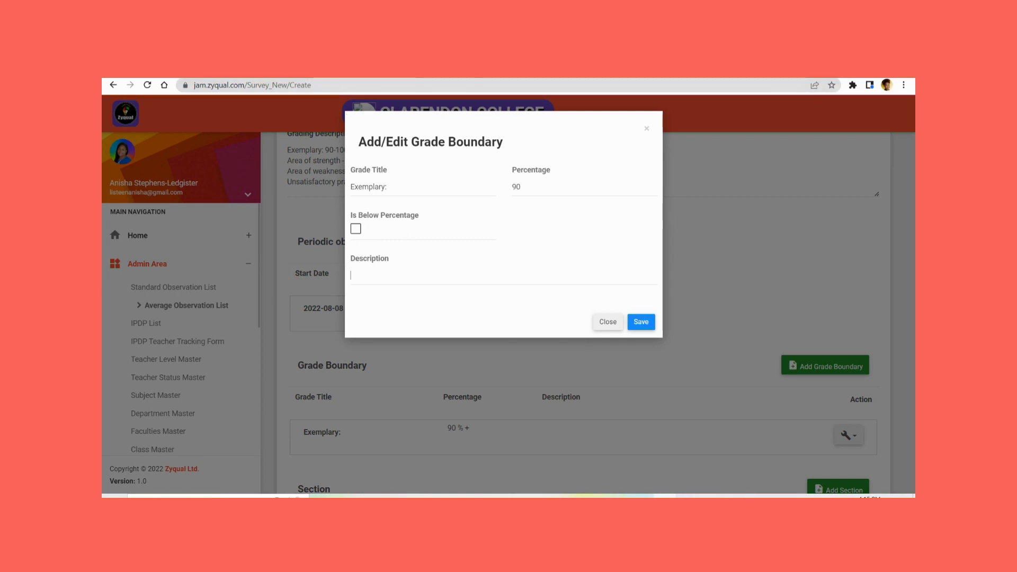
Copy the Exemplary explanation, from "Identifies a teacher" to "qualified.", from the appraisal document into the boundary's Description and save it.
{"action": "key", "text": "alt+Tab"}
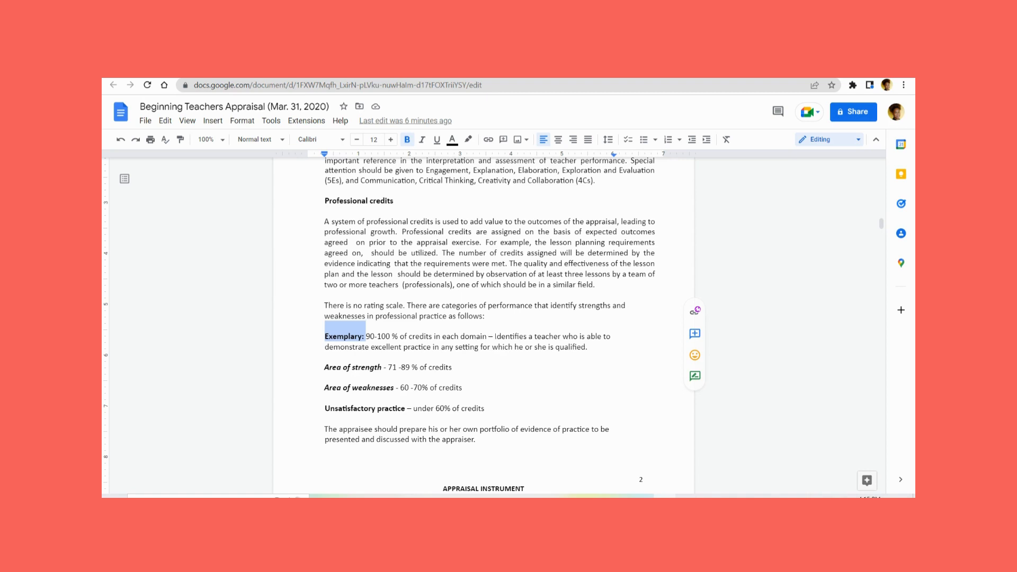
{"action": "left_click_drag", "start_coordinate": [495, 335], "coordinate": [588, 346]}
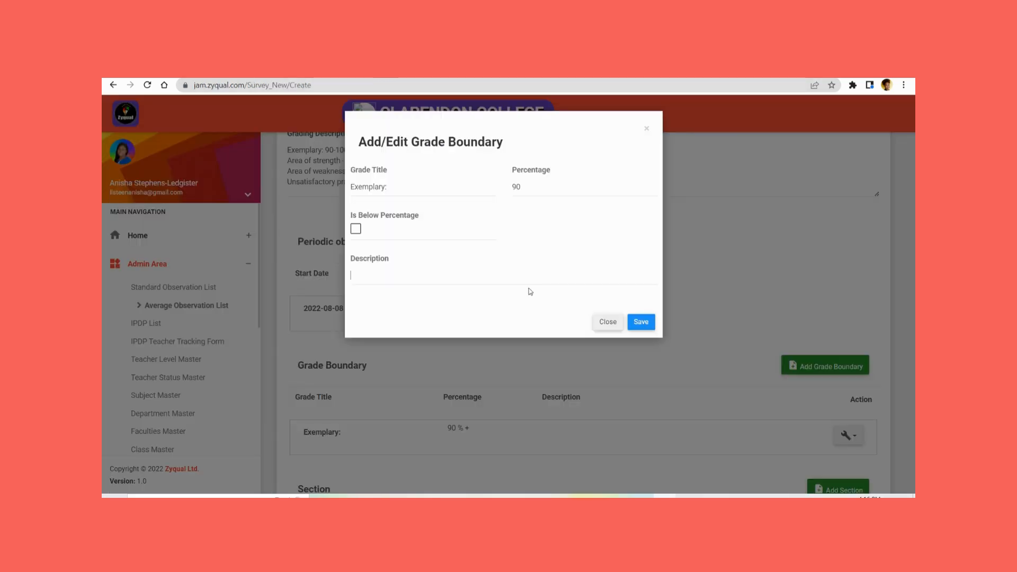
{"action": "key", "text": "ctrl+v"}
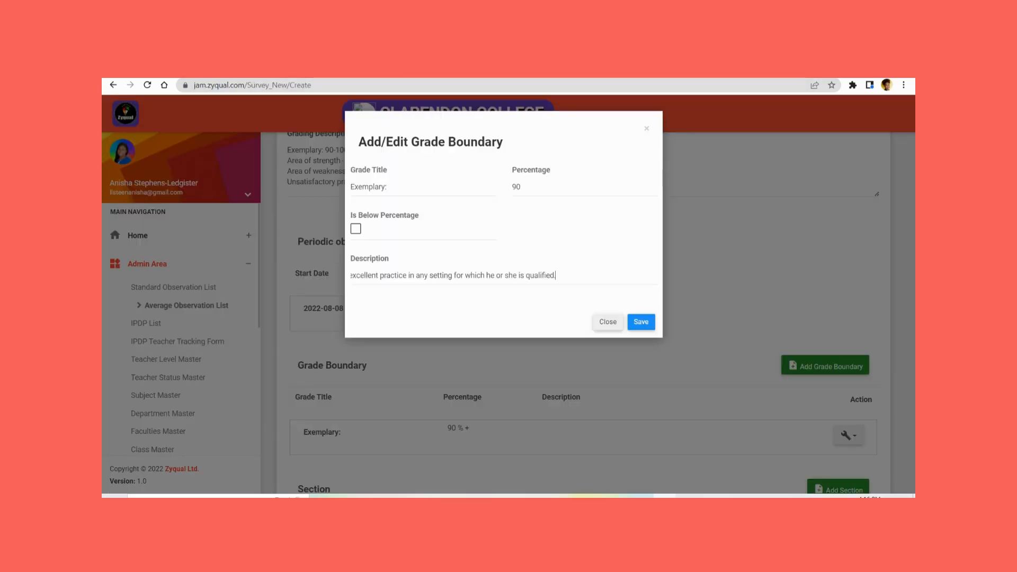
{"action": "left_click", "coordinate": [642, 324]}
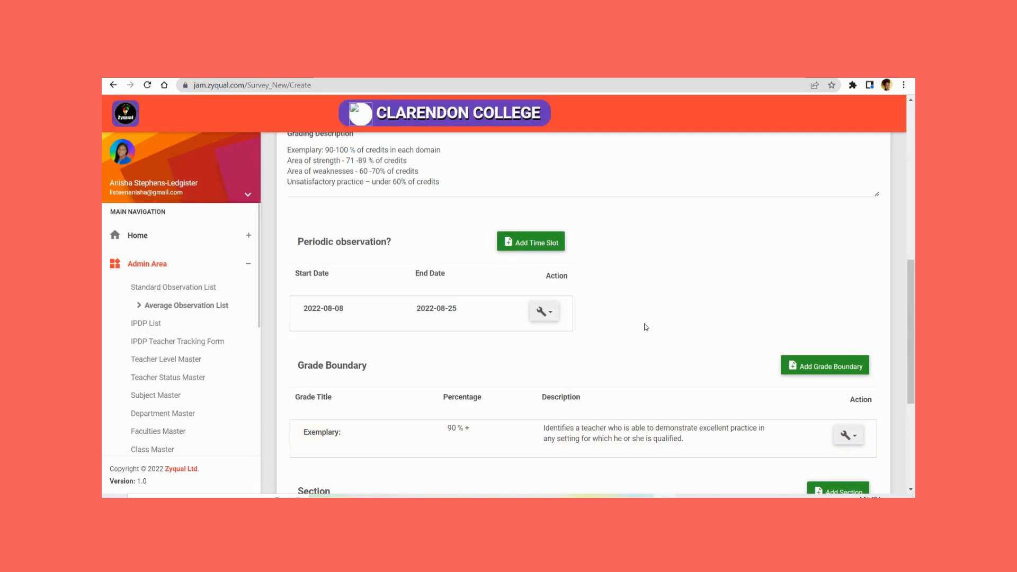
Start a new grade boundary with the title "Area of strength" copied from the appraisal document and a percentage of 79.
{"action": "scroll", "coordinate": [814, 230], "scroll_direction": "down", "scroll_amount": 2}
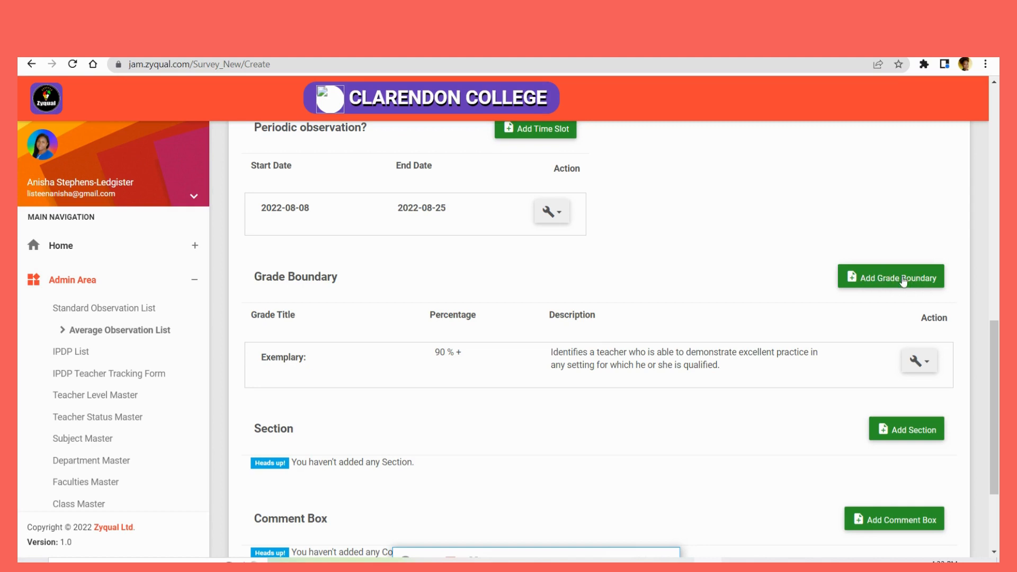
{"action": "left_click", "coordinate": [868, 278]}
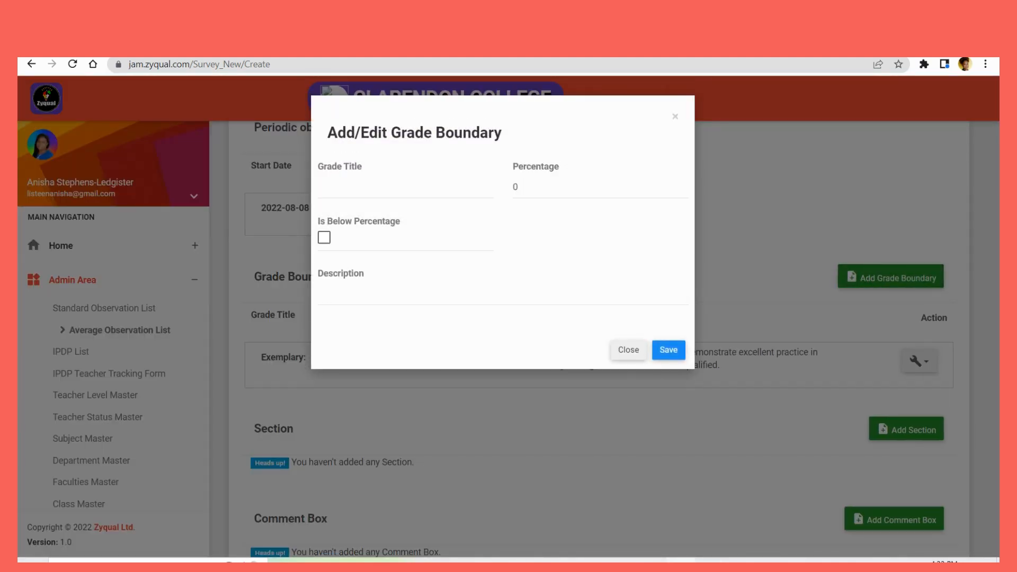
{"action": "key", "text": "ctrl+Tab"}
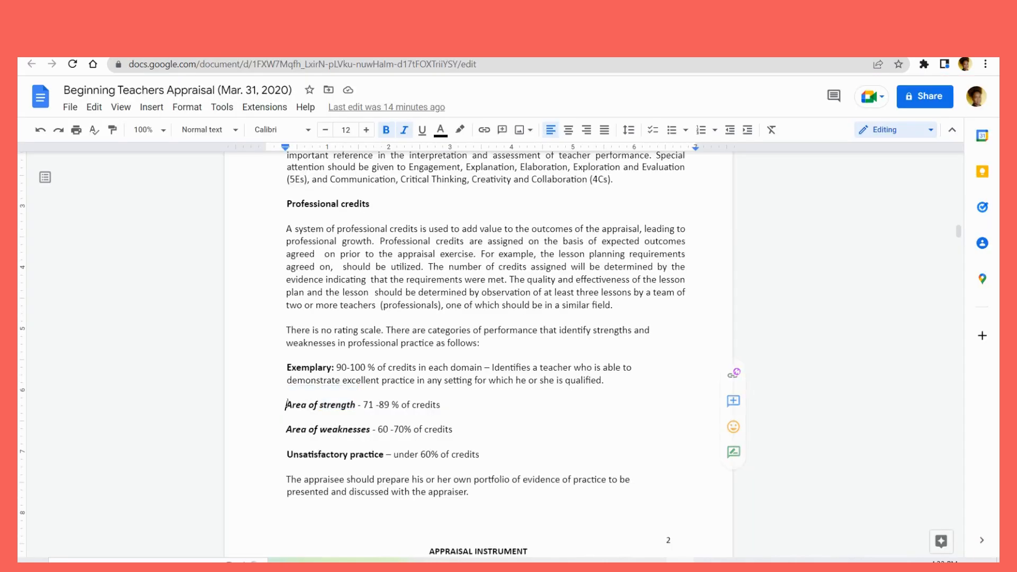
{"action": "left_click_drag", "start_coordinate": [286, 404], "coordinate": [357, 404]}
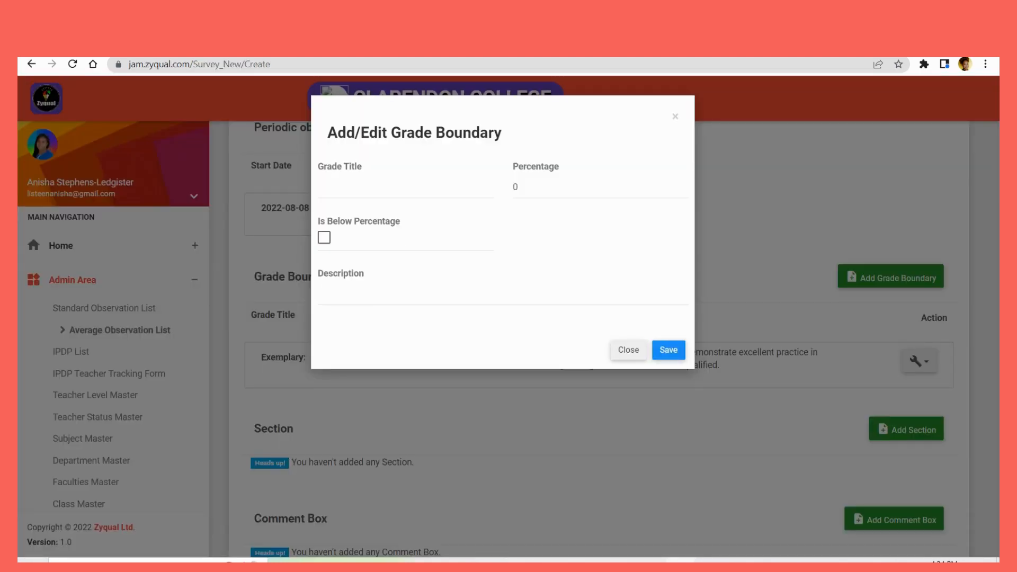
{"action": "type", "text": "Area of strength"}
{"action": "key", "text": "BackSpace"}
{"action": "type", "text": "79"}
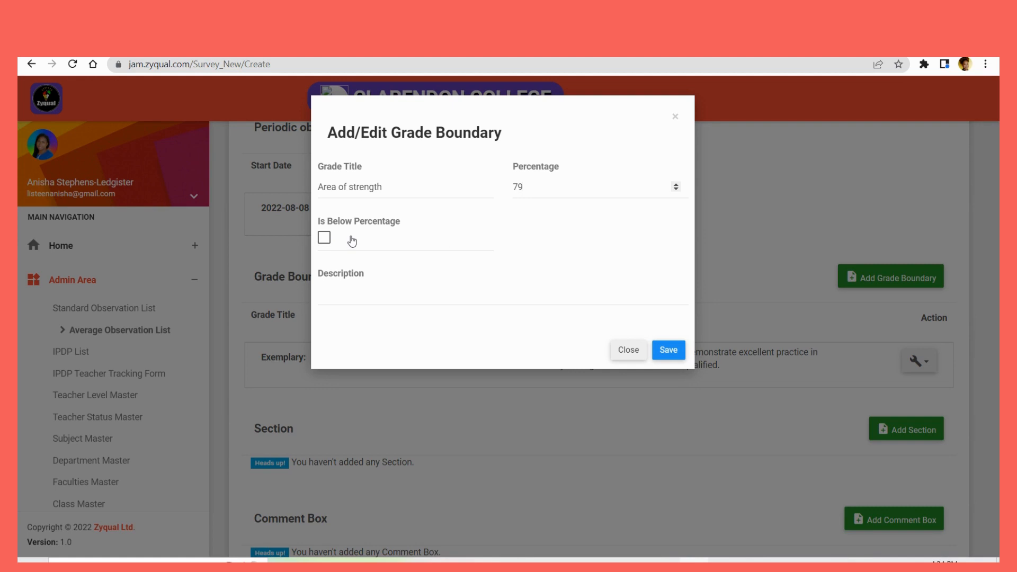
Copy "71 -89 % of credits" from the appraisal document into the Area of strength boundary's Description and save the boundary.
{"action": "left_click", "coordinate": [377, 292]}
{"action": "key", "text": "ctrl+Tab"}
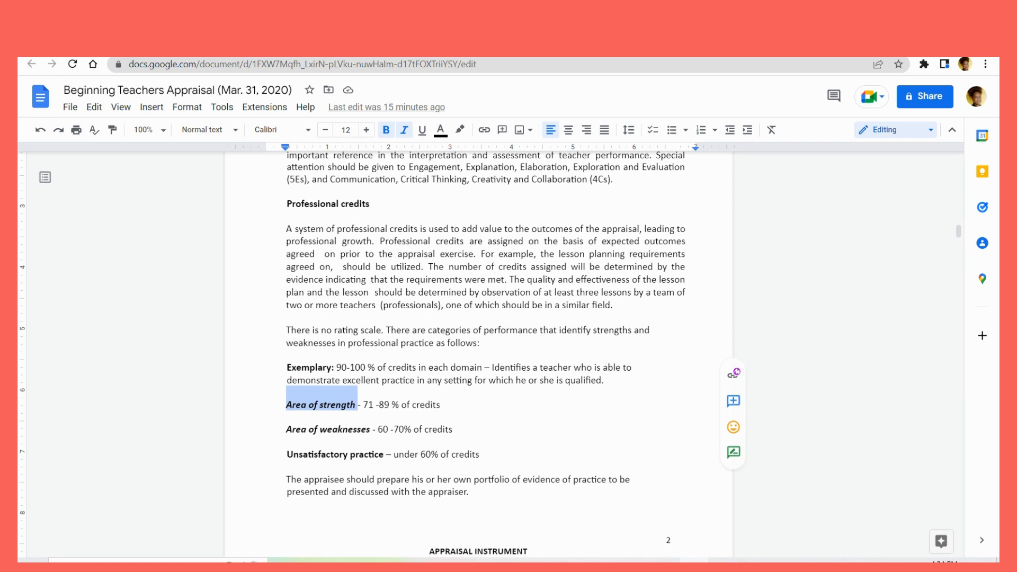
{"action": "left_click_drag", "start_coordinate": [363, 405], "coordinate": [443, 404]}
{"action": "key", "text": "ctrl+c"}
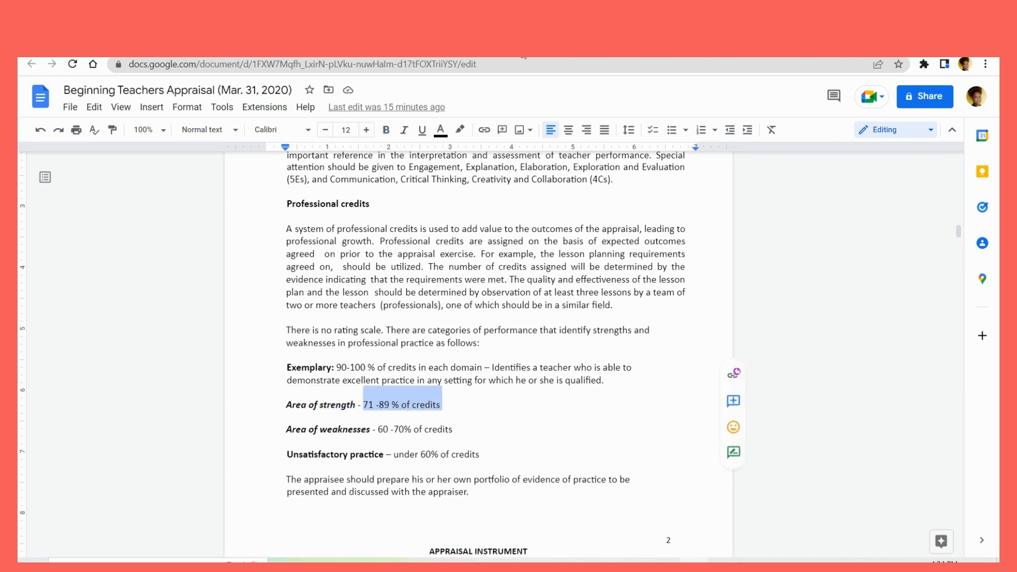
{"action": "key", "text": "ctrl+Tab"}
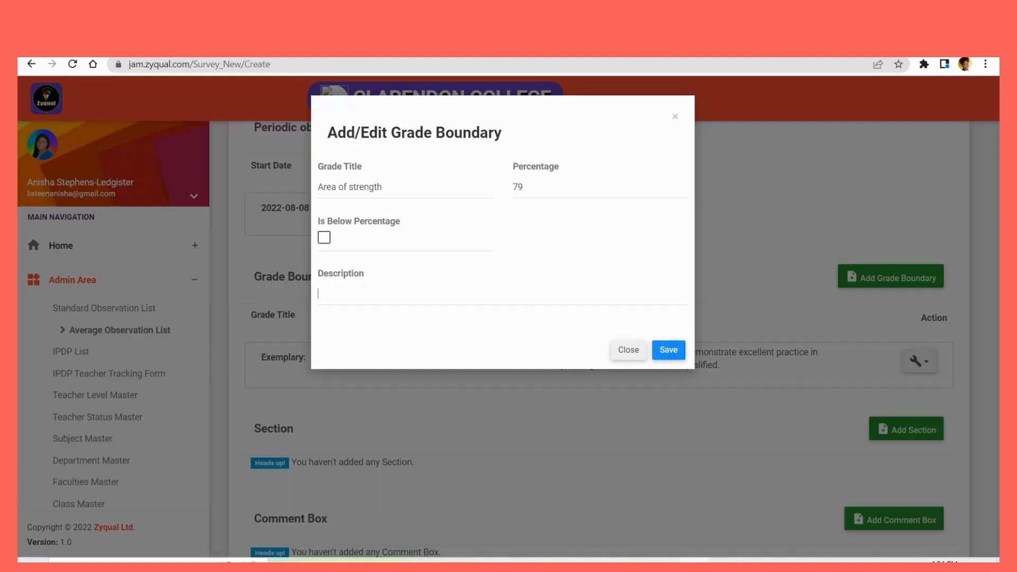
{"action": "key", "text": "ctrl+v"}
{"action": "left_click", "coordinate": [666, 350]}
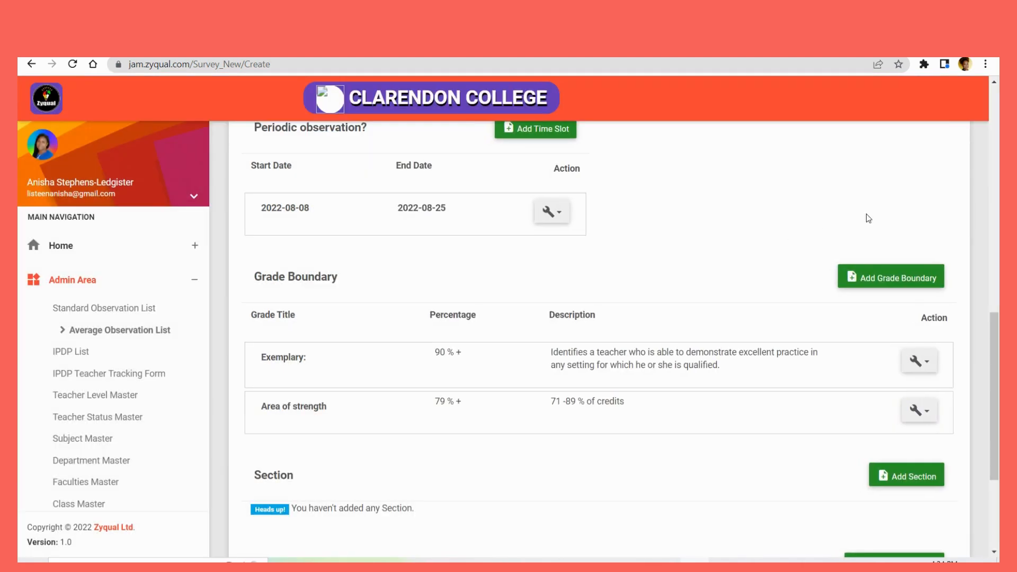
Start a new grade boundary with the title "Area of weaknesses" copied from the appraisal document and a percentage of 60.
{"action": "left_click", "coordinate": [882, 284]}
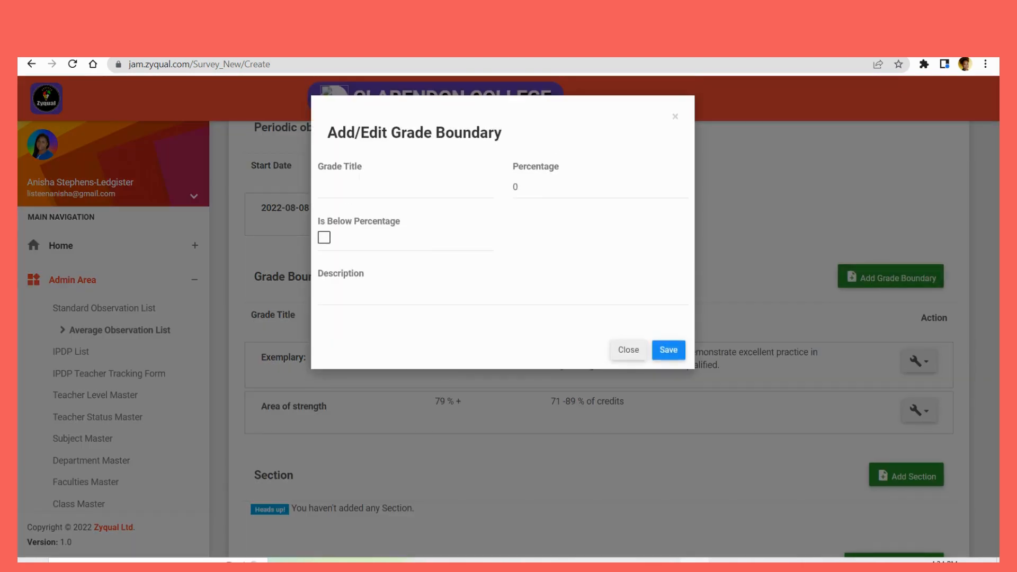
{"action": "key", "text": "ctrl+Tab"}
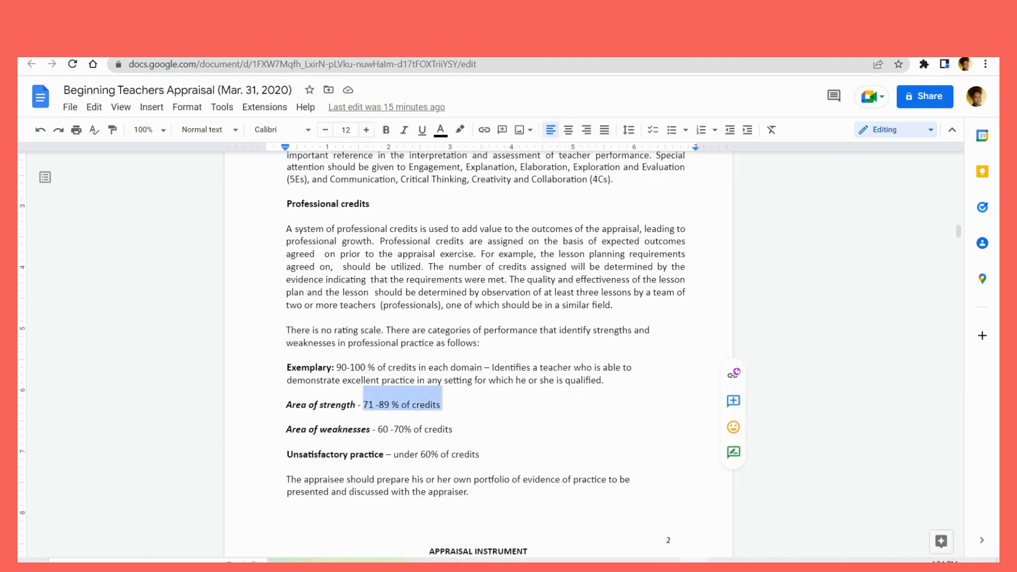
{"action": "left_click_drag", "start_coordinate": [286, 429], "coordinate": [370, 429]}
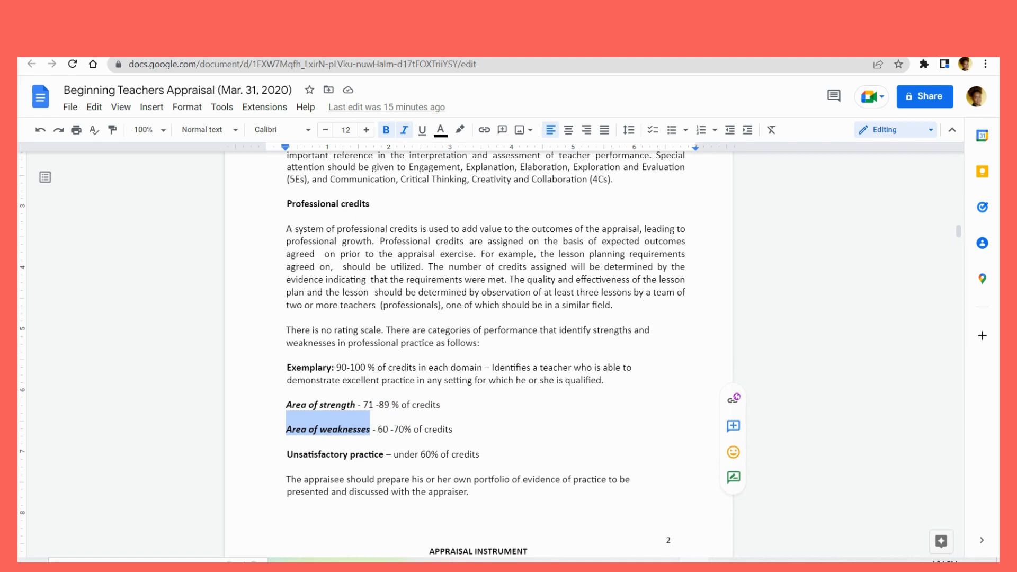
{"action": "key", "text": "ctrl+Tab"}
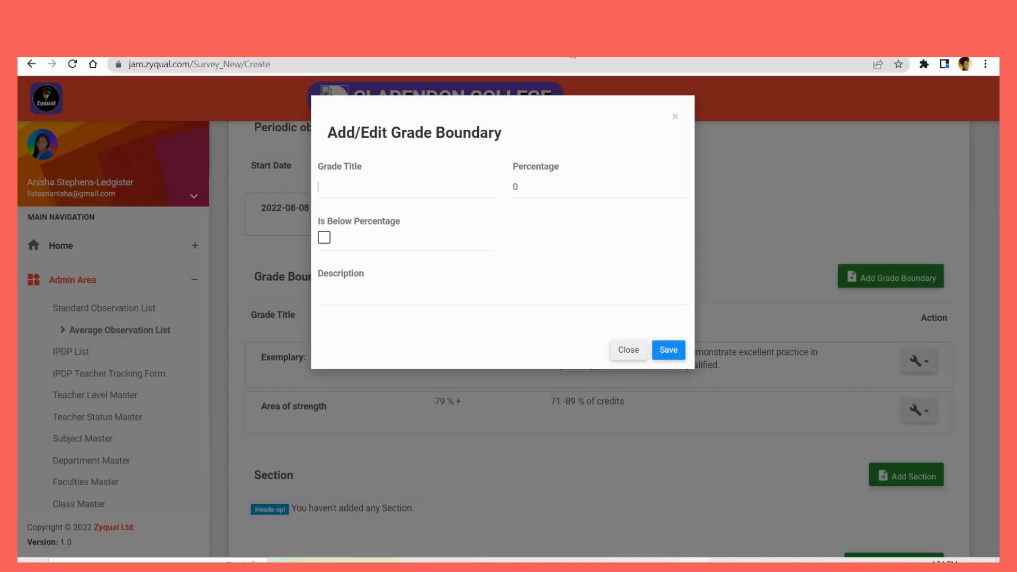
{"action": "left_click", "coordinate": [341, 188]}
{"action": "type", "text": "Area of weaknesses"}
{"action": "left_click", "coordinate": [516, 186]}
{"action": "key", "text": "BackSpace"}
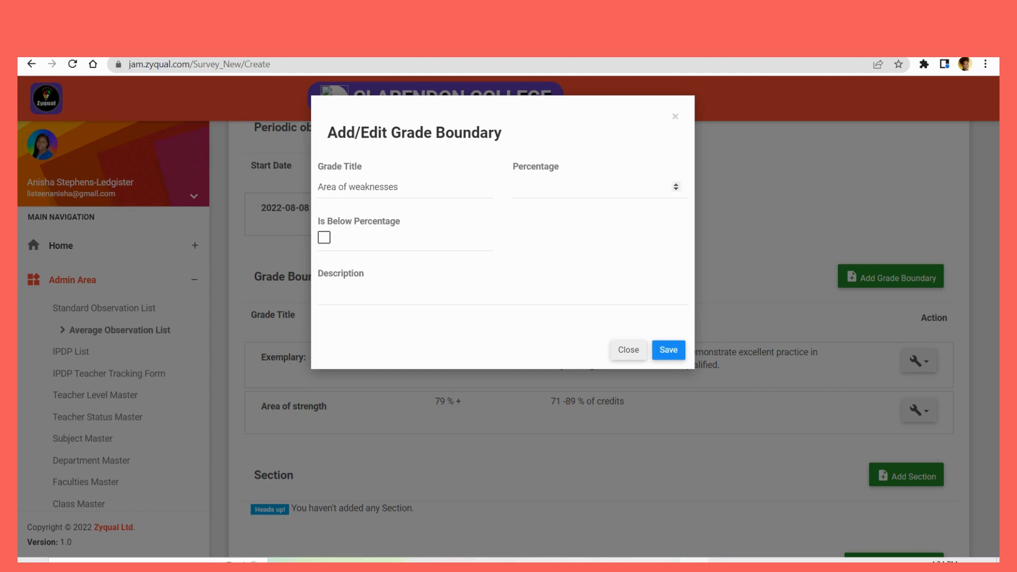
{"action": "type", "text": "60"}
Copy "60 -70% of credits" from the appraisal document into the Area of weaknesses boundary's Description and save the boundary.
{"action": "left_click", "coordinate": [367, 291]}
{"action": "key", "text": "ctrl+Tab"}
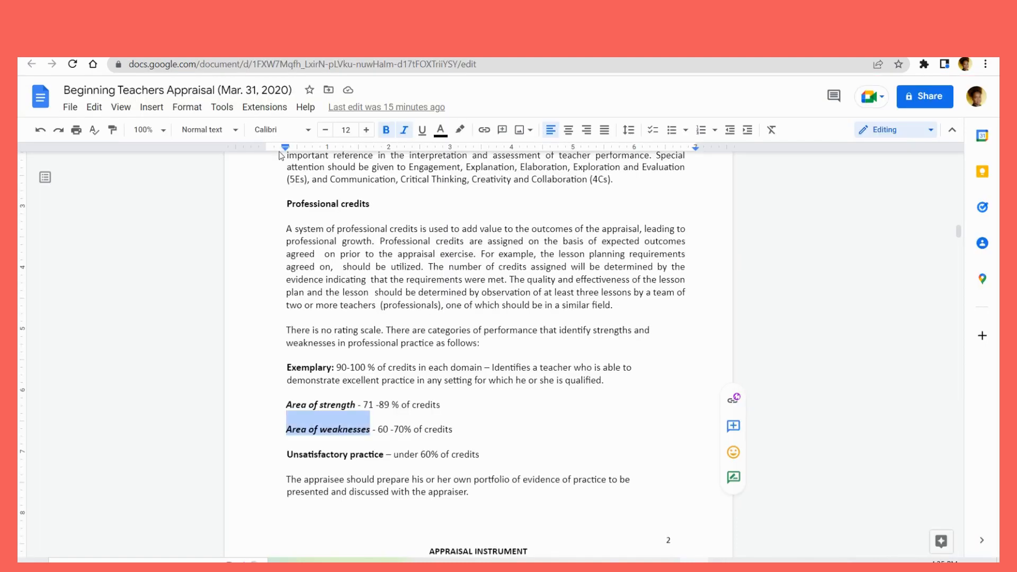
{"action": "left_click_drag", "start_coordinate": [377, 429], "coordinate": [456, 429]}
{"action": "key", "text": "ctrl+c"}
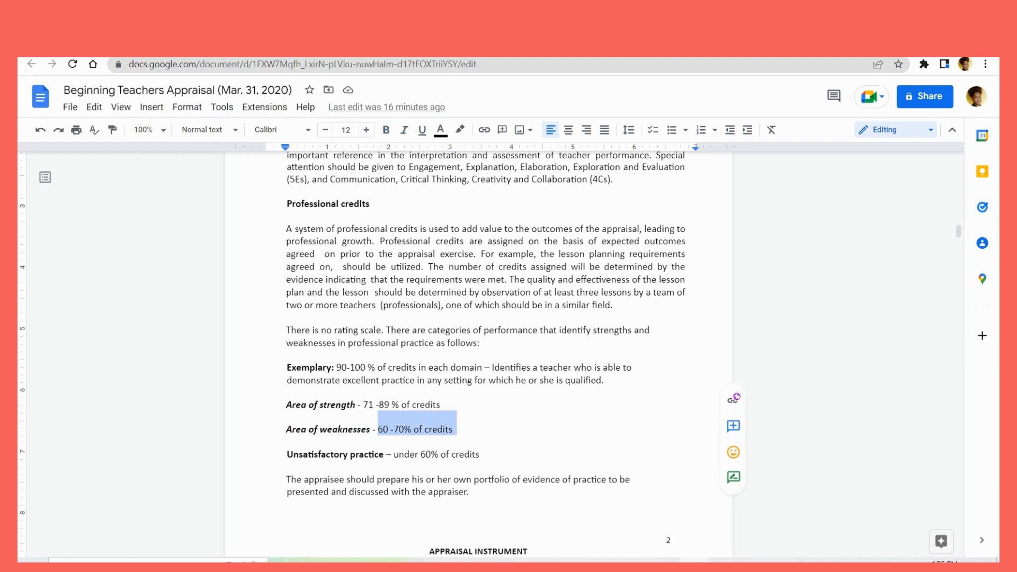
{"action": "key", "text": "ctrl+Tab"}
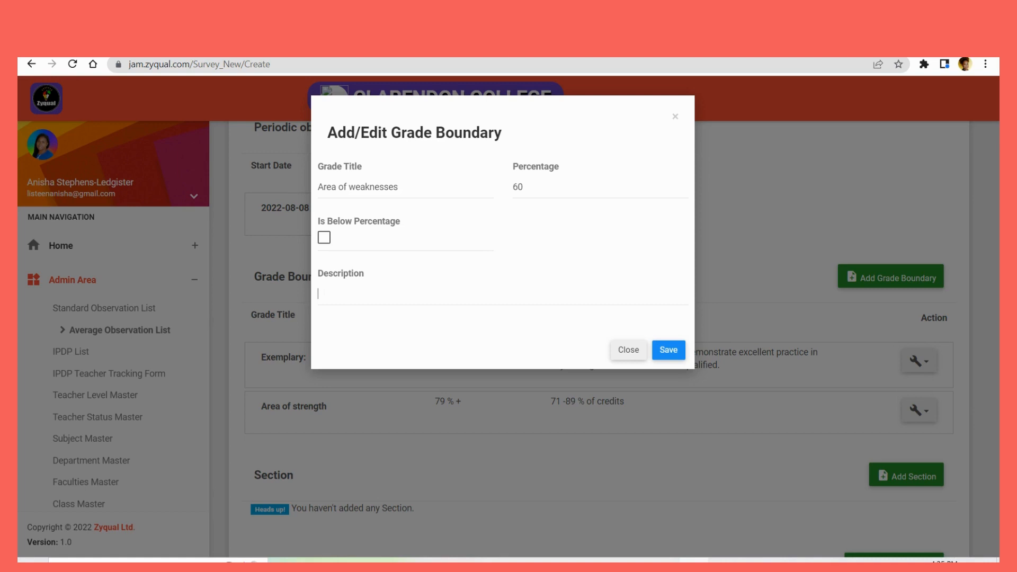
{"action": "key", "text": "ctrl+v"}
{"action": "left_click", "coordinate": [662, 349]}
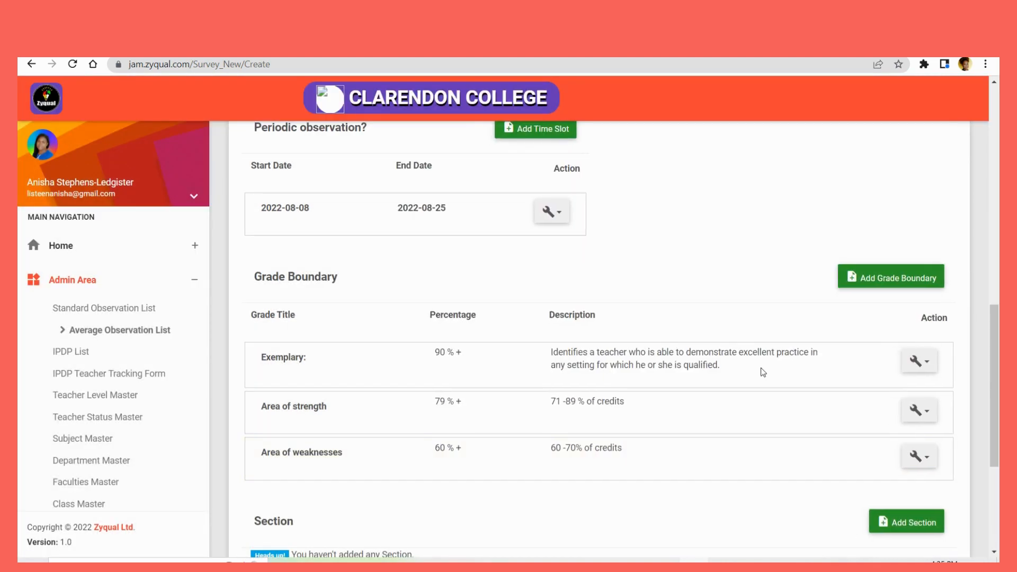
Start a grade boundary titled "Unsatisfactory practice", copied from the appraisal document, with percentage 60 and Is Below Percentage enabled.
{"action": "left_click", "coordinate": [877, 286]}
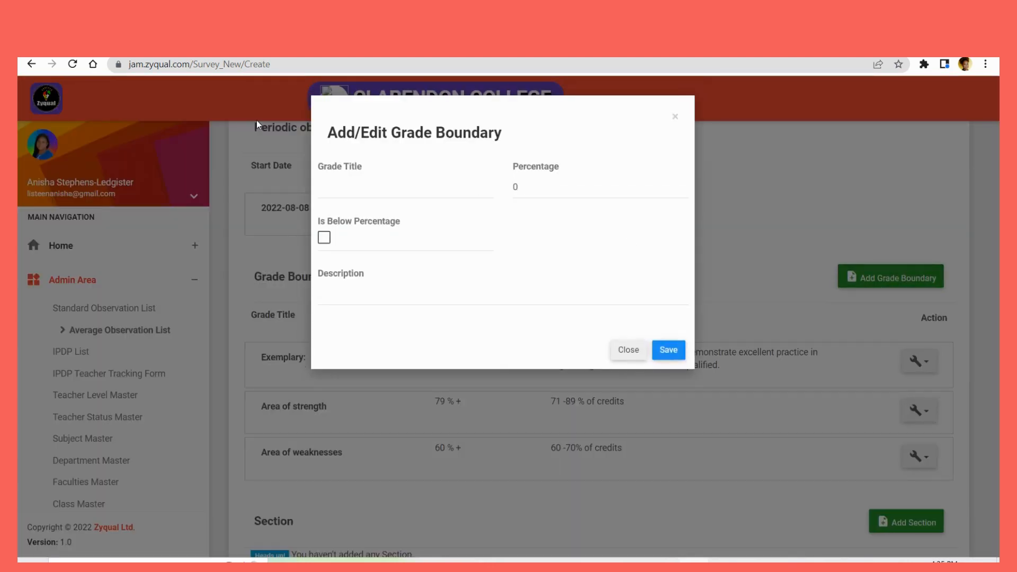
{"action": "key", "text": "ctrl+Tab"}
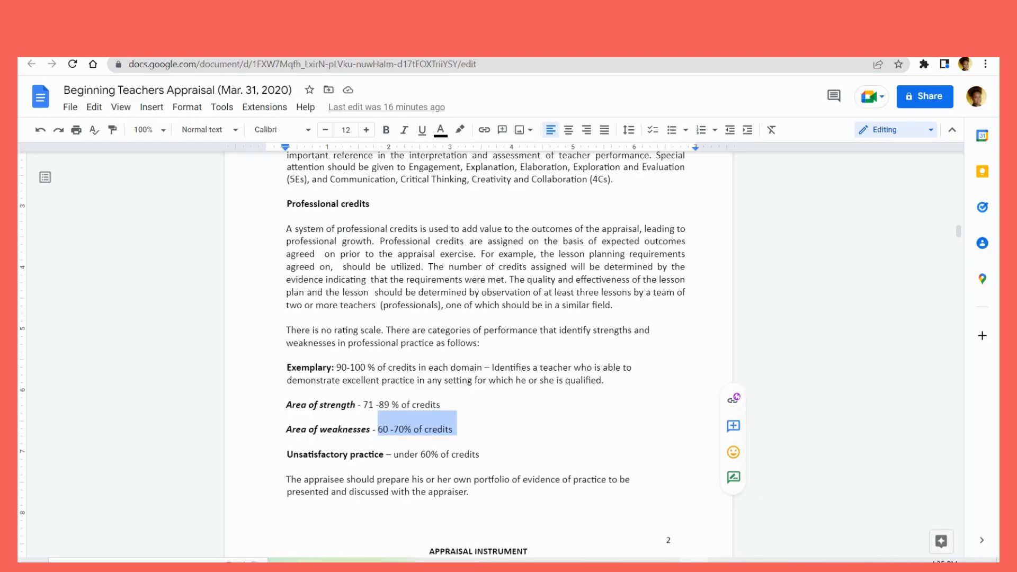
{"action": "left_click_drag", "start_coordinate": [286, 453], "coordinate": [378, 454]}
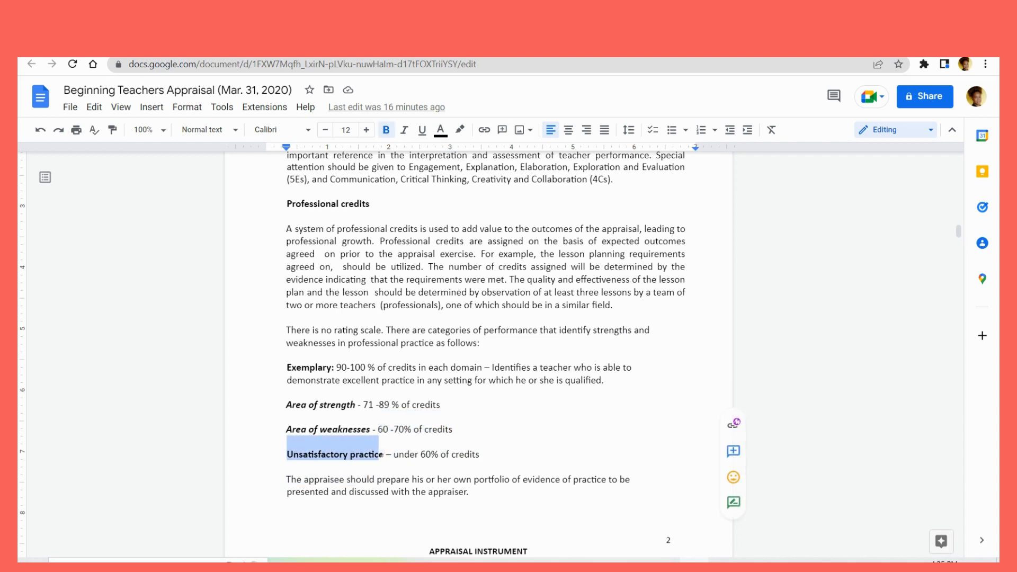
{"action": "left_click", "coordinate": [286, 453]}
{"action": "left_click_drag", "start_coordinate": [286, 453], "coordinate": [385, 453]}
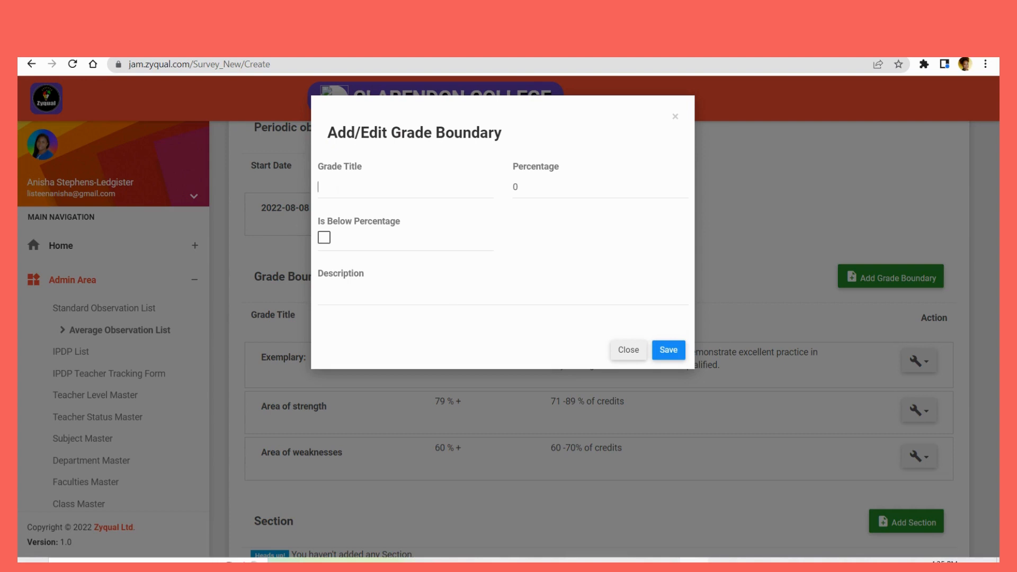
{"action": "type", "text": "Unsatisfactory practice"}
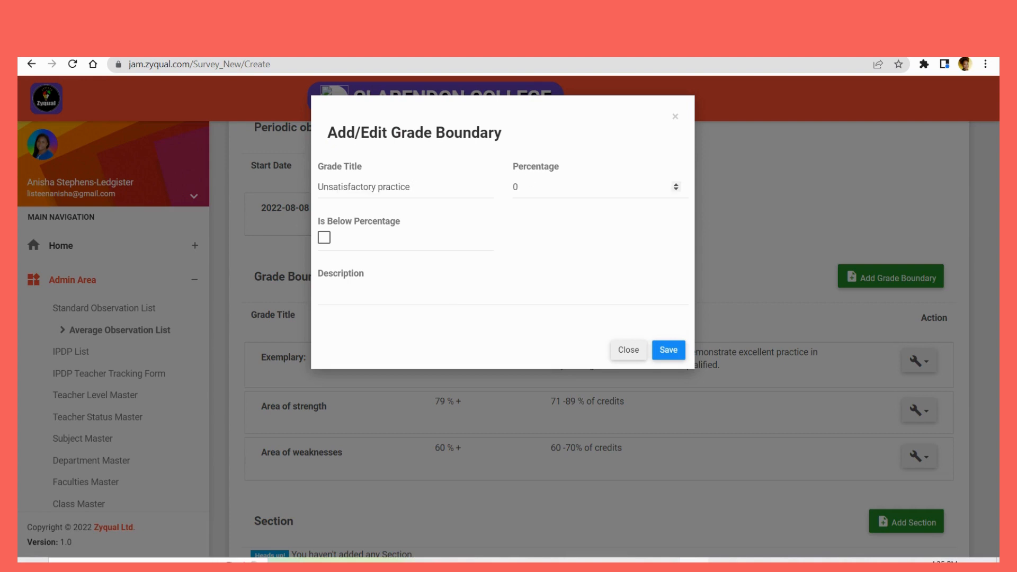
{"action": "key", "text": "BackSpace"}
{"action": "type", "text": "60"}
{"action": "left_click", "coordinate": [325, 240]}
Copy "under 60% of credits" from the appraisal document into the Unsatisfactory practice boundary's Description and save the boundary.
{"action": "key", "text": "ctrl+Tab"}
{"action": "left_click_drag", "start_coordinate": [394, 454], "coordinate": [481, 454]}
{"action": "key", "text": "ctrl+c"}
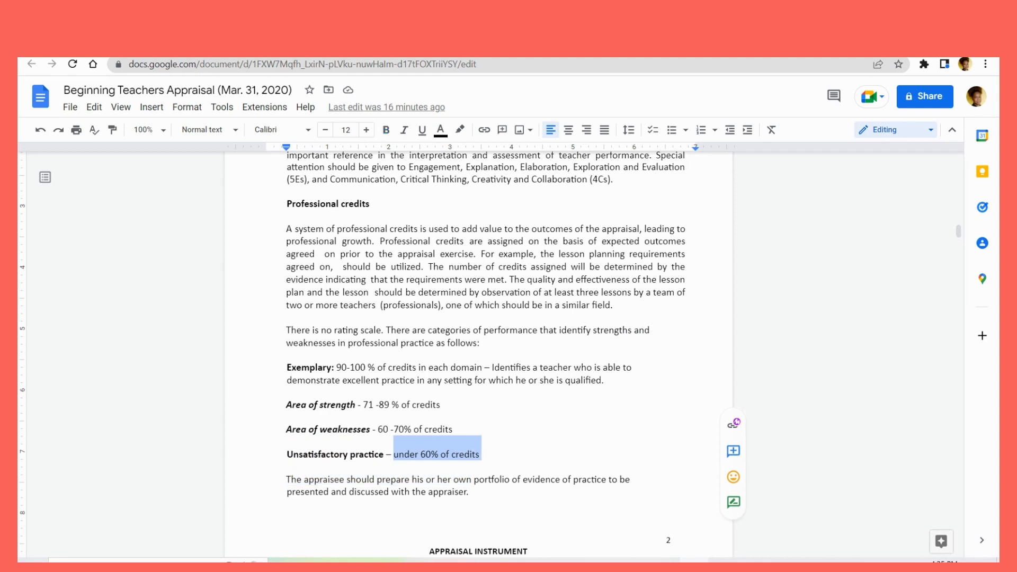
{"action": "key", "text": "ctrl+Tab"}
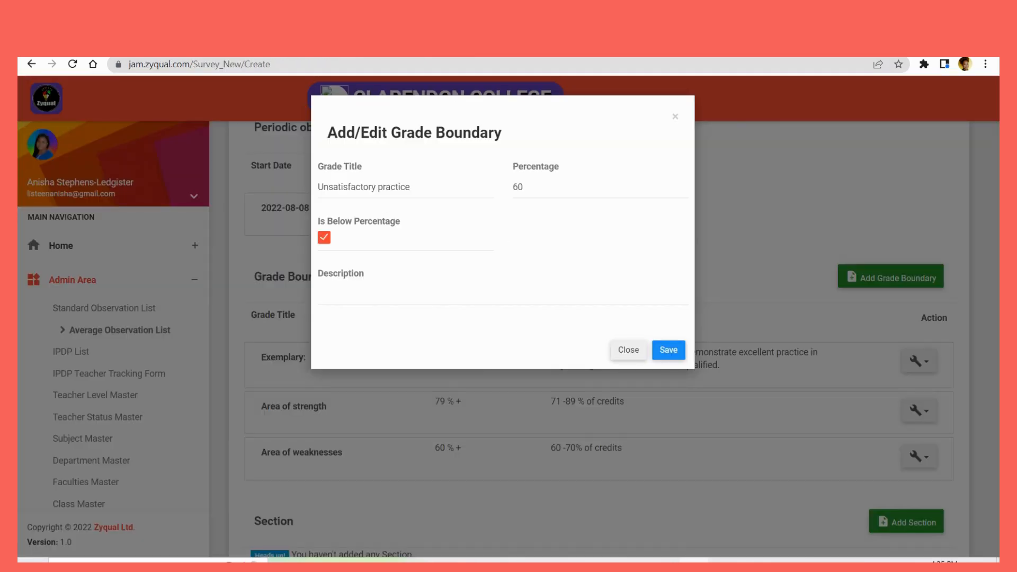
{"action": "key", "text": "ctrl+v"}
{"action": "left_click", "coordinate": [667, 351]}
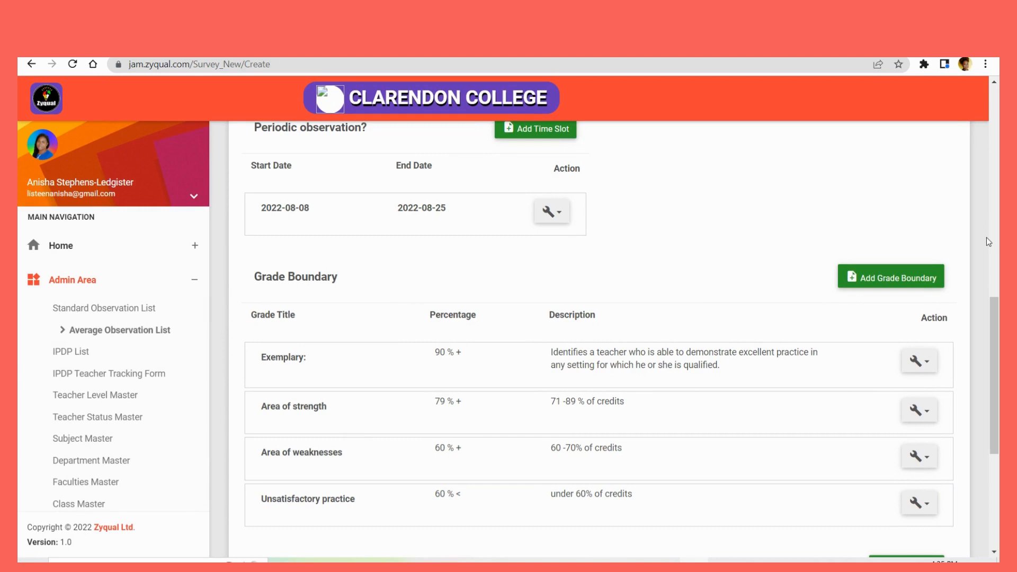
{"action": "left_click_drag", "start_coordinate": [994, 311], "coordinate": [995, 372]}
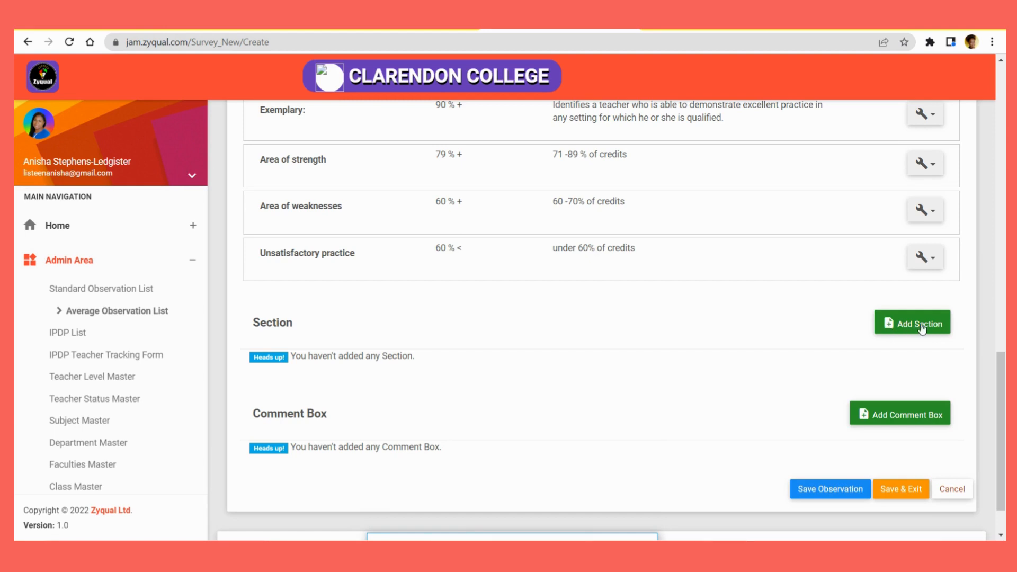
Start a new section titled "Subject Content" with a total section score of 23, as given in the appraisal document.
{"action": "left_click", "coordinate": [924, 326]}
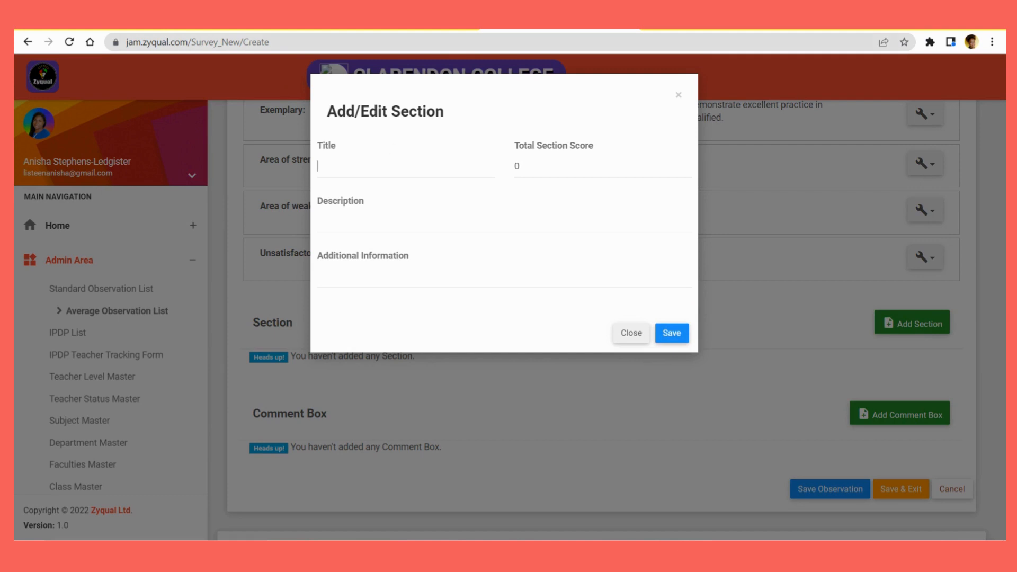
{"action": "left_click", "coordinate": [202, 29]}
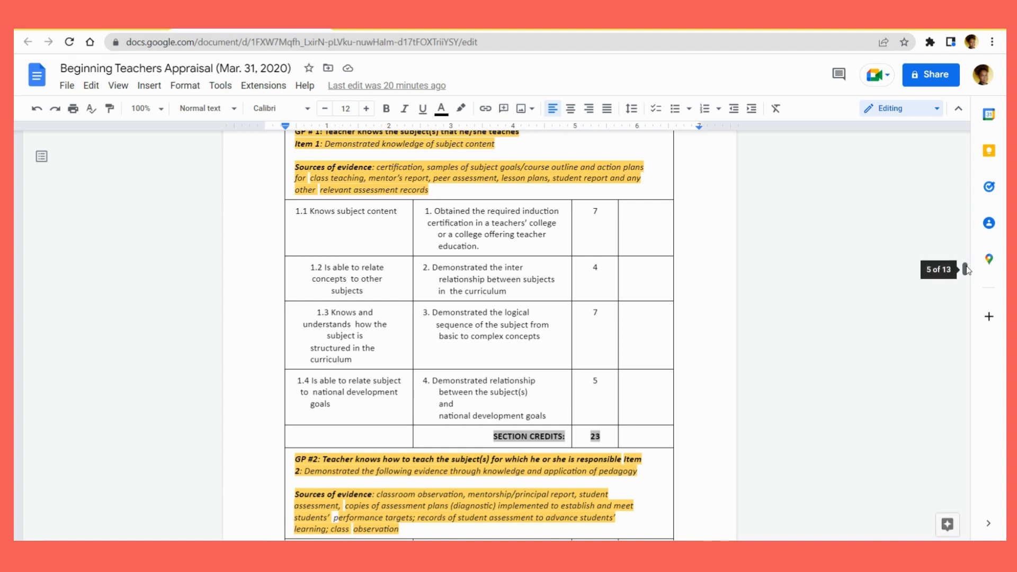
{"action": "left_click_drag", "start_coordinate": [965, 269], "coordinate": [967, 264]}
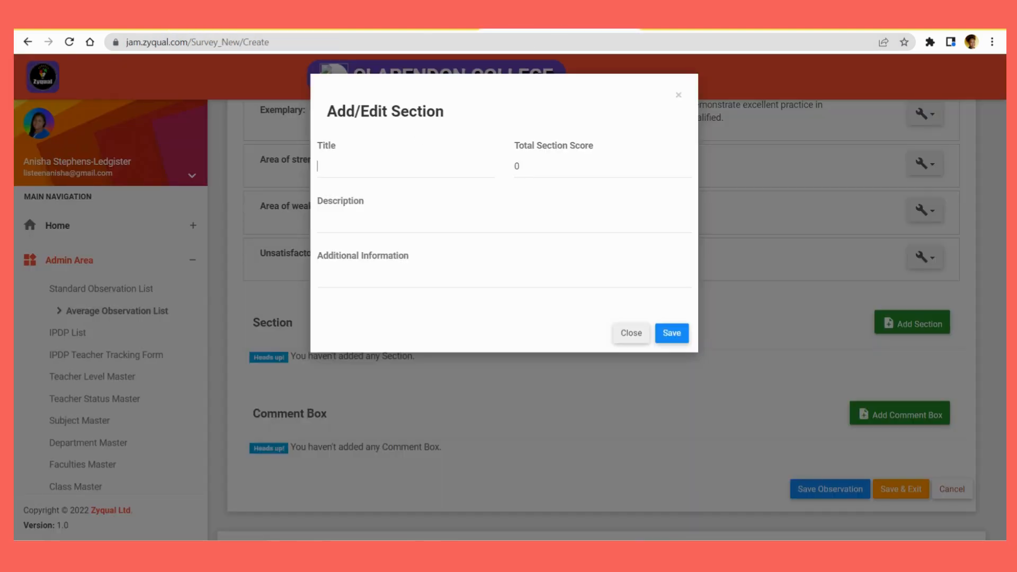
{"action": "type", "text": "Subject Content"}
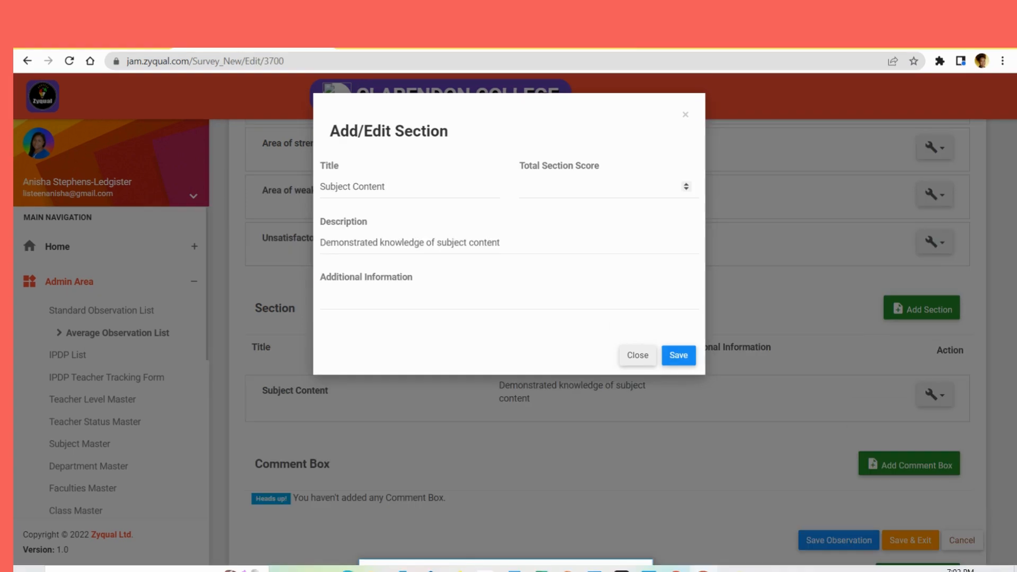
{"action": "type", "text": "23"}
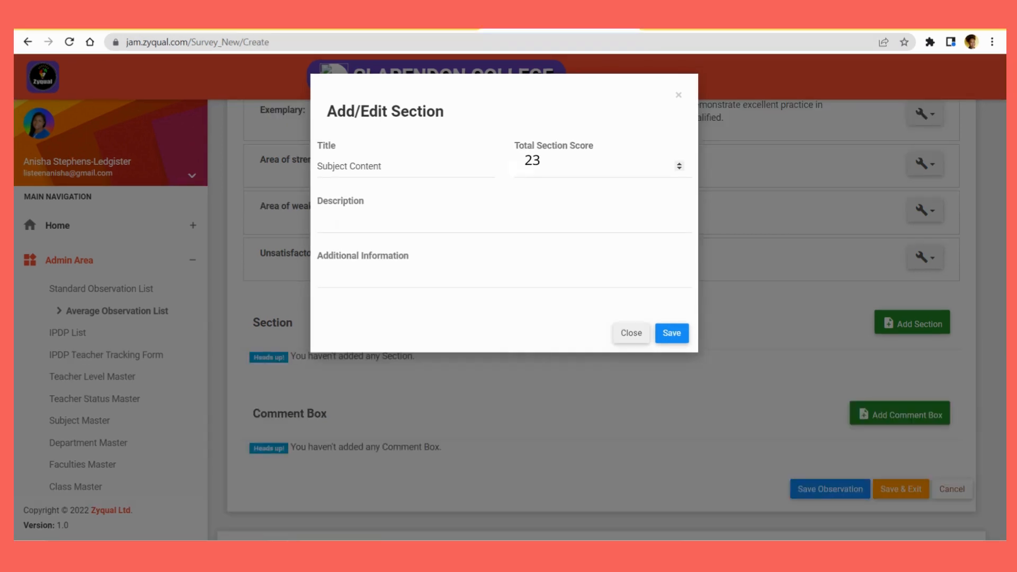
Copy "Demonstrated knowledge of subject content" from the appraisal document into the section's Description and save the section.
{"action": "left_click", "coordinate": [318, 221]}
{"action": "left_click", "coordinate": [249, 25]}
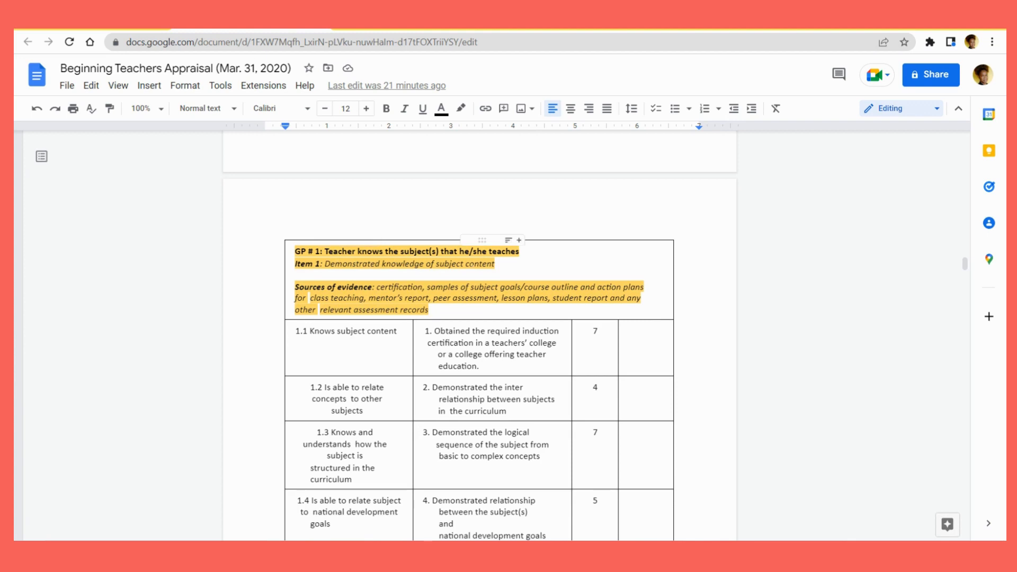
{"action": "left_click_drag", "start_coordinate": [324, 263], "coordinate": [494, 264]}
{"action": "key", "text": "ctrl+c"}
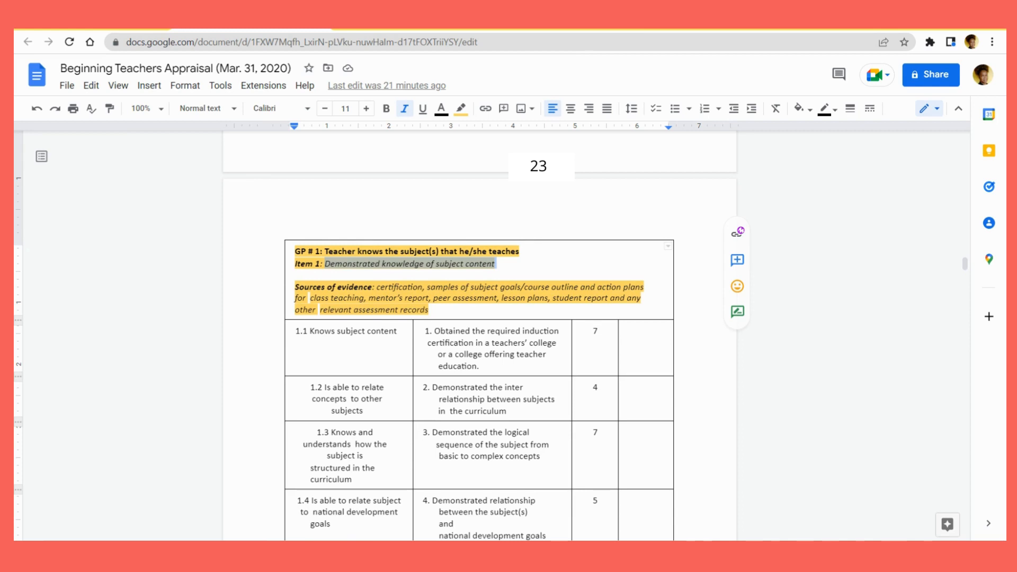
{"action": "left_click", "coordinate": [609, 28]}
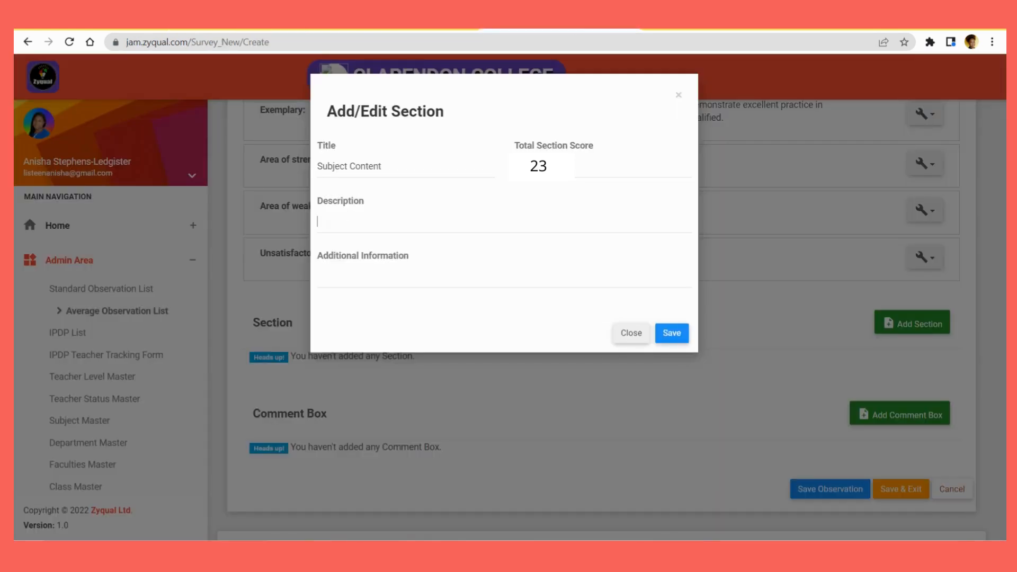
{"action": "key", "text": "ctrl+v"}
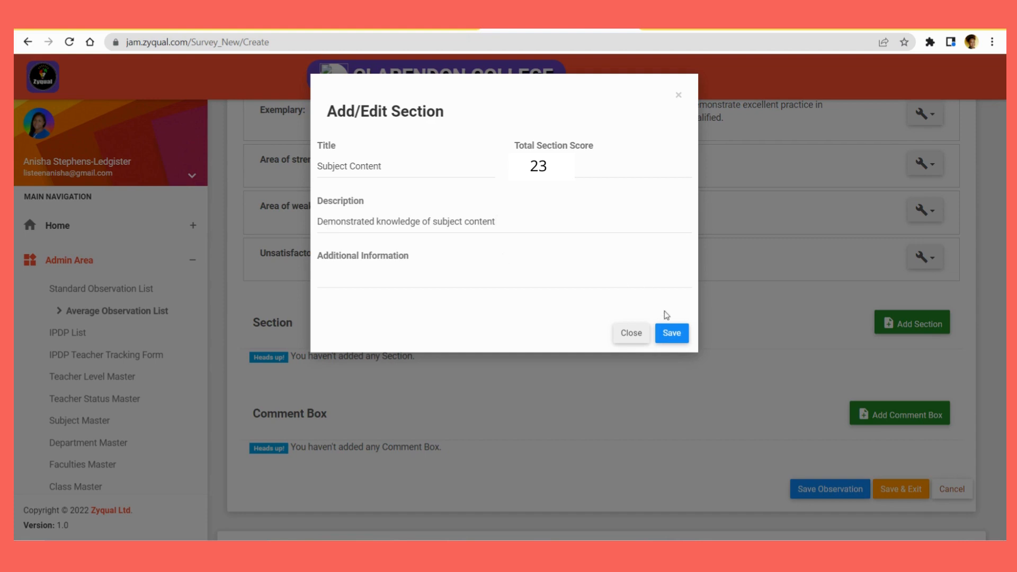
{"action": "left_click", "coordinate": [672, 333]}
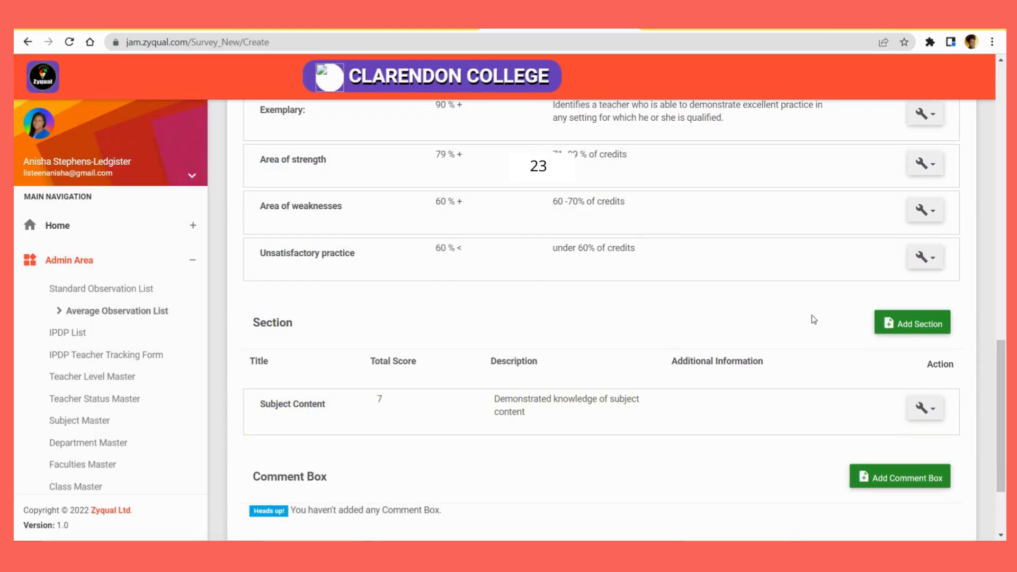
Save the observation and start a new key indicator assigned to the Subject Content section.
{"action": "scroll", "coordinate": [956, 340], "scroll_direction": "down", "scroll_amount": 3}
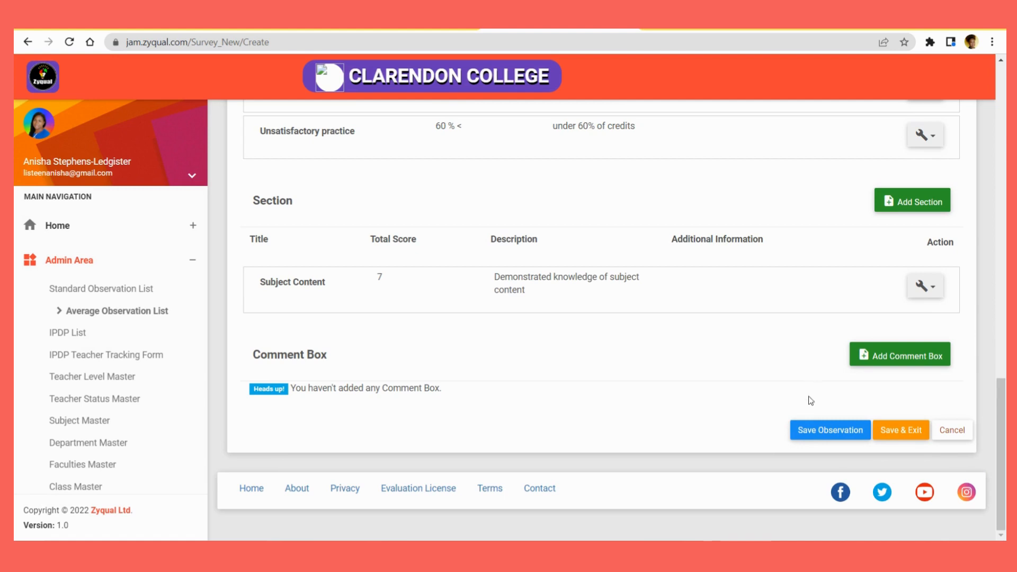
{"action": "left_click", "coordinate": [814, 436]}
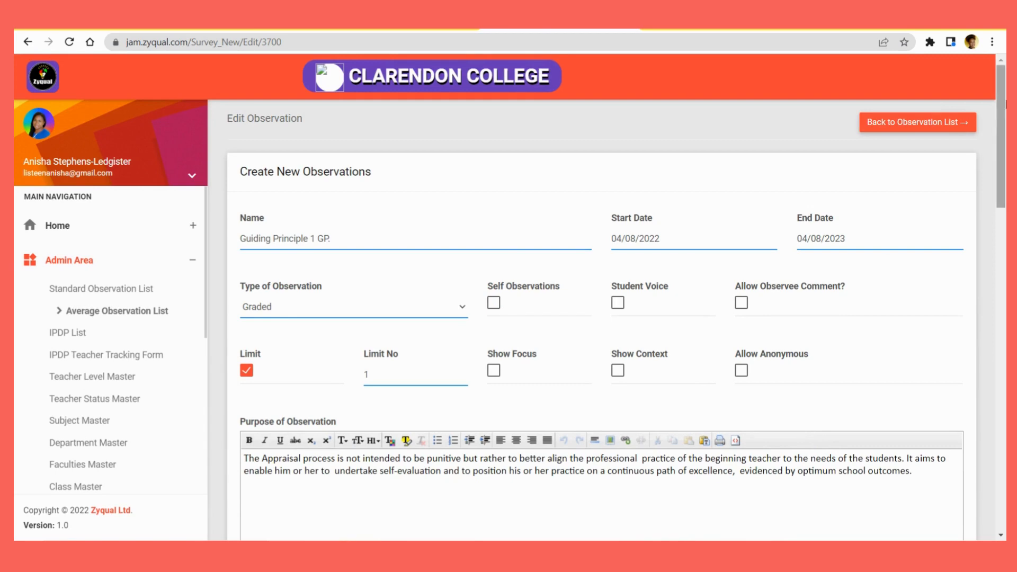
{"action": "scroll", "coordinate": [1000, 155], "scroll_direction": "down", "scroll_amount": 3}
{"action": "left_click_drag", "start_coordinate": [1004, 156], "coordinate": [998, 410]}
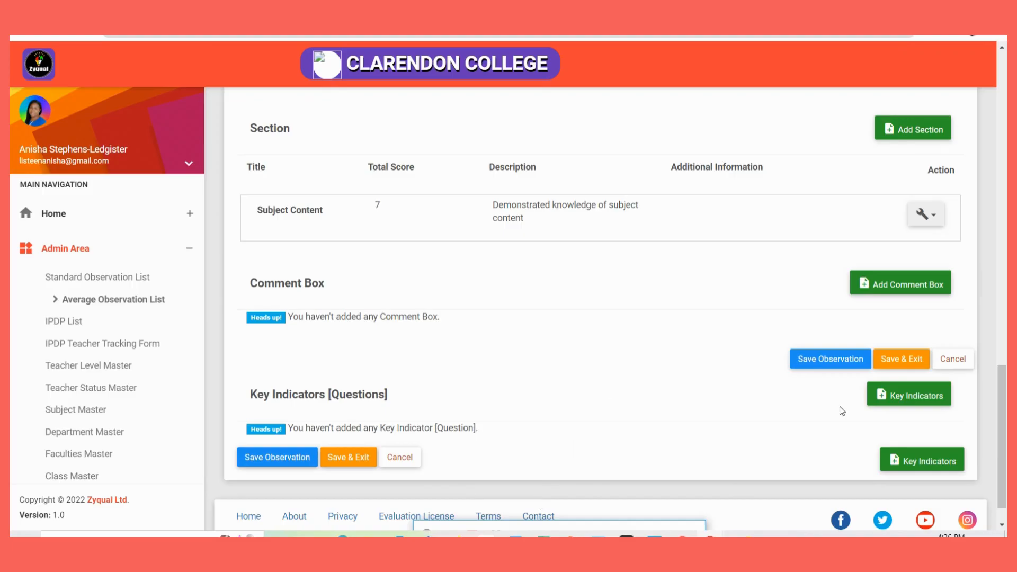
{"action": "left_click", "coordinate": [907, 398]}
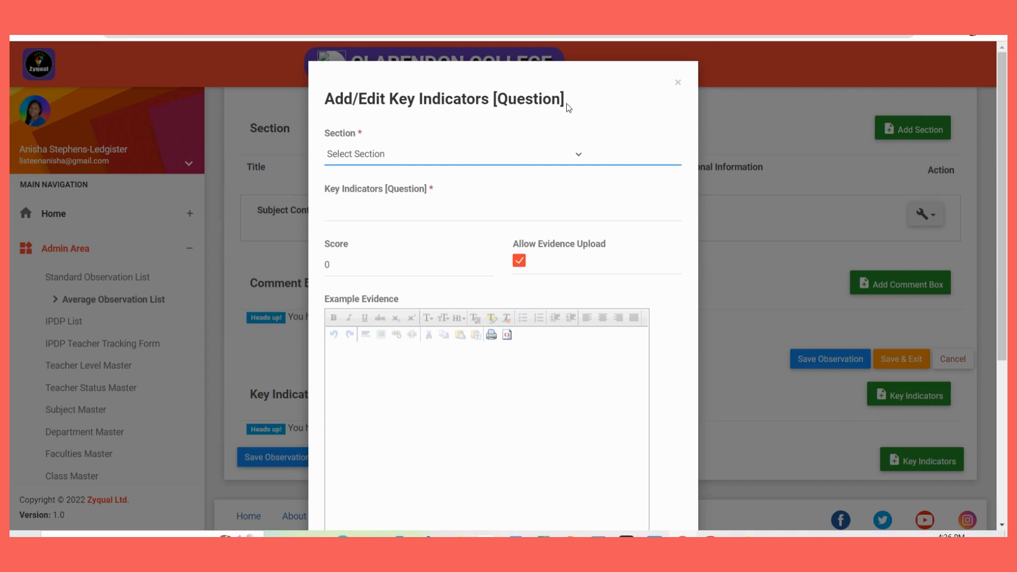
{"action": "left_click", "coordinate": [339, 155]}
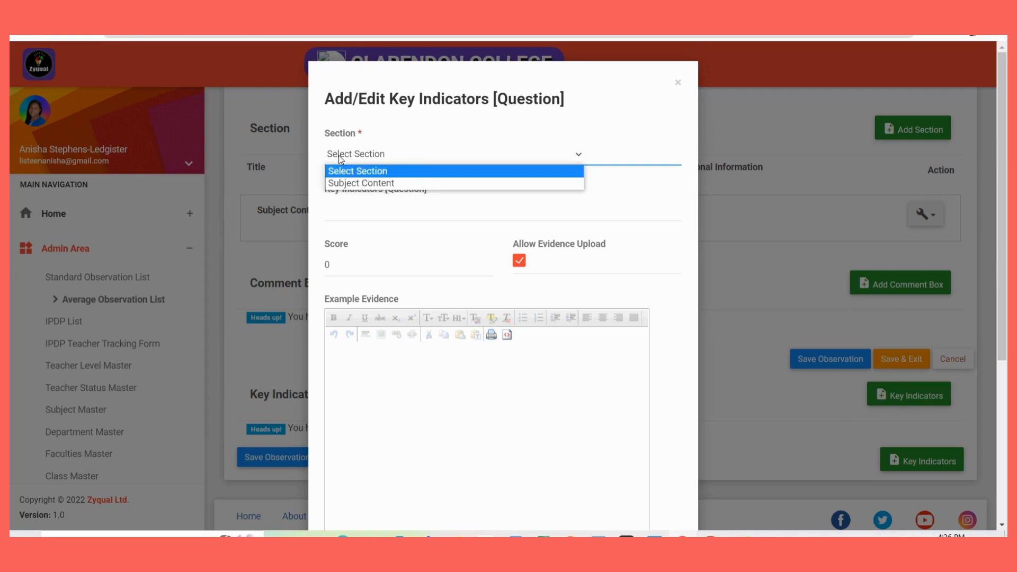
{"action": "left_click", "coordinate": [353, 183]}
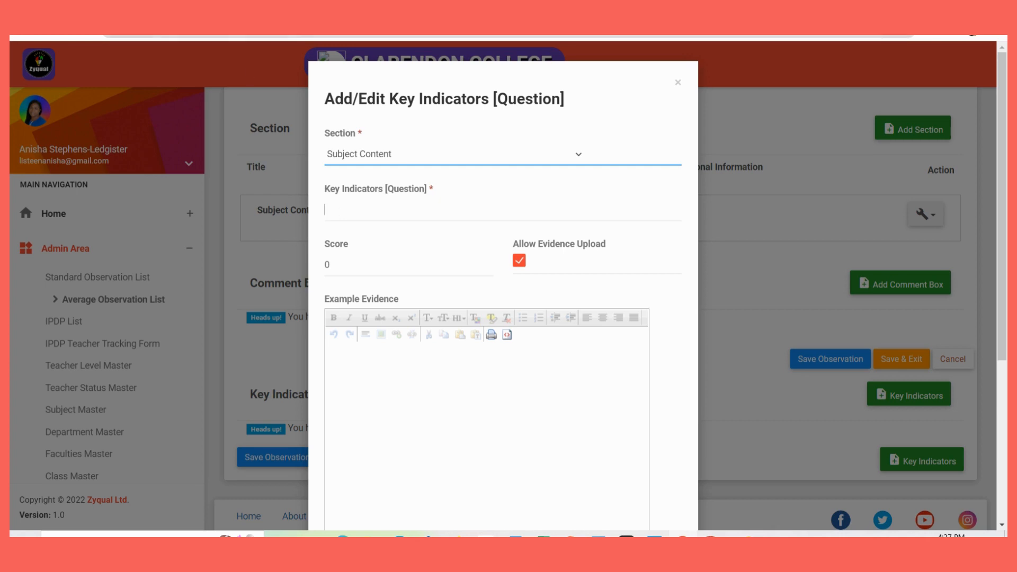
Copy "1.1 Knows subject content" from the appraisal document into the key indicator question and set its score to 7.
{"action": "key", "text": "alt+Tab"}
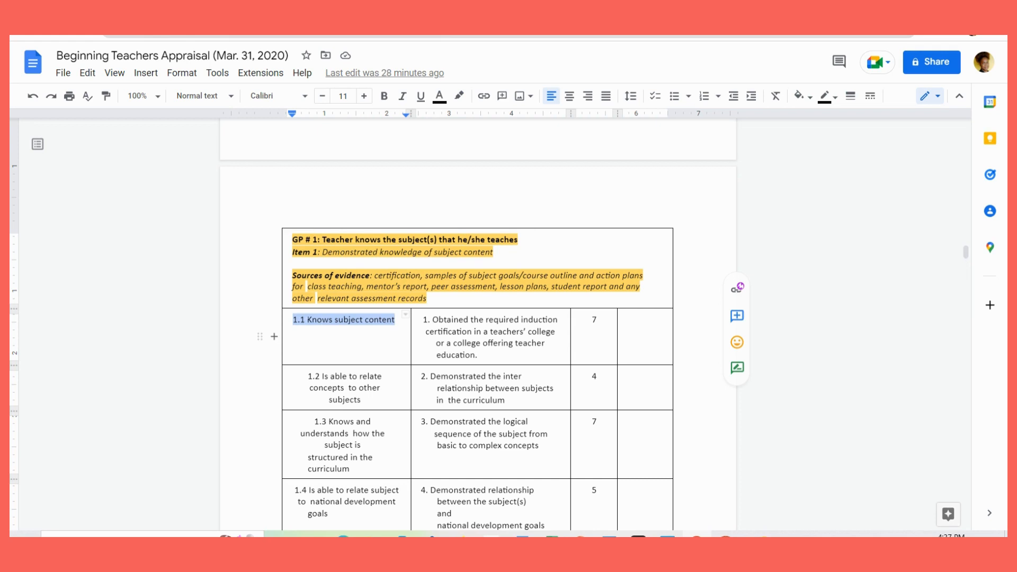
{"action": "left_click", "coordinate": [305, 319]}
{"action": "left_click_drag", "start_coordinate": [292, 319], "coordinate": [396, 319]}
{"action": "key", "text": "ctrl+c"}
{"action": "key", "text": "alt+Tab"}
{"action": "key", "text": "ctrl+v"}
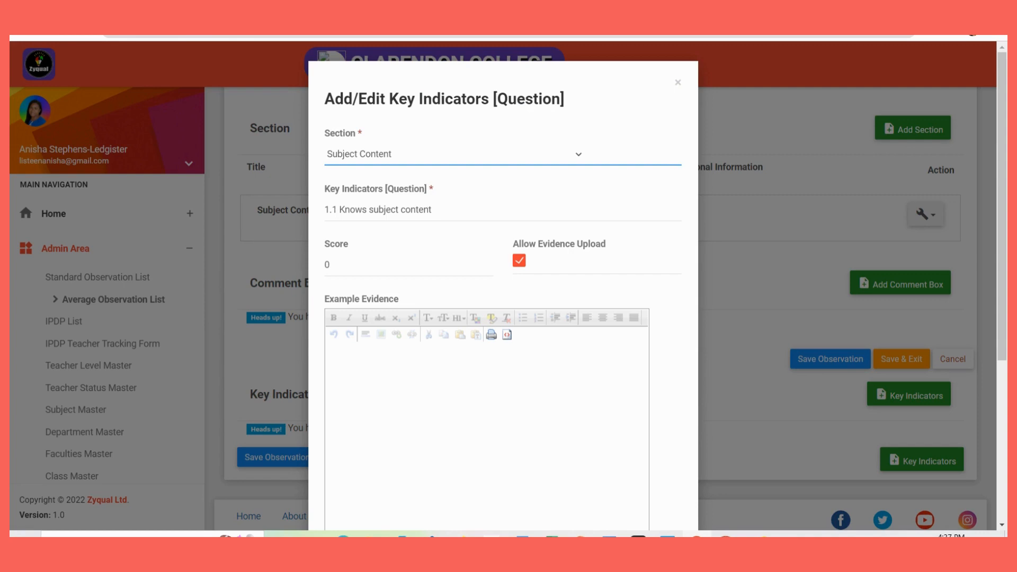
{"action": "left_click", "coordinate": [344, 262]}
{"action": "key", "text": "BackSpace"}
{"action": "type", "text": "7"}
Copy item 1's "Obtained the required induction certification" evidence text from the appraisal document into Example Evidence as plain text.
{"action": "left_click", "coordinate": [336, 350]}
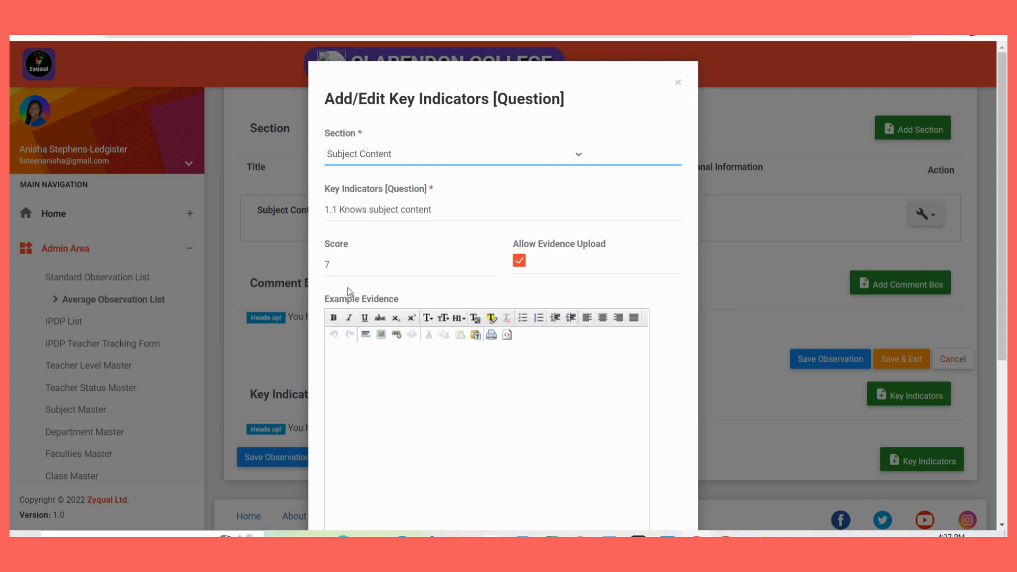
{"action": "key", "text": "alt+Tab"}
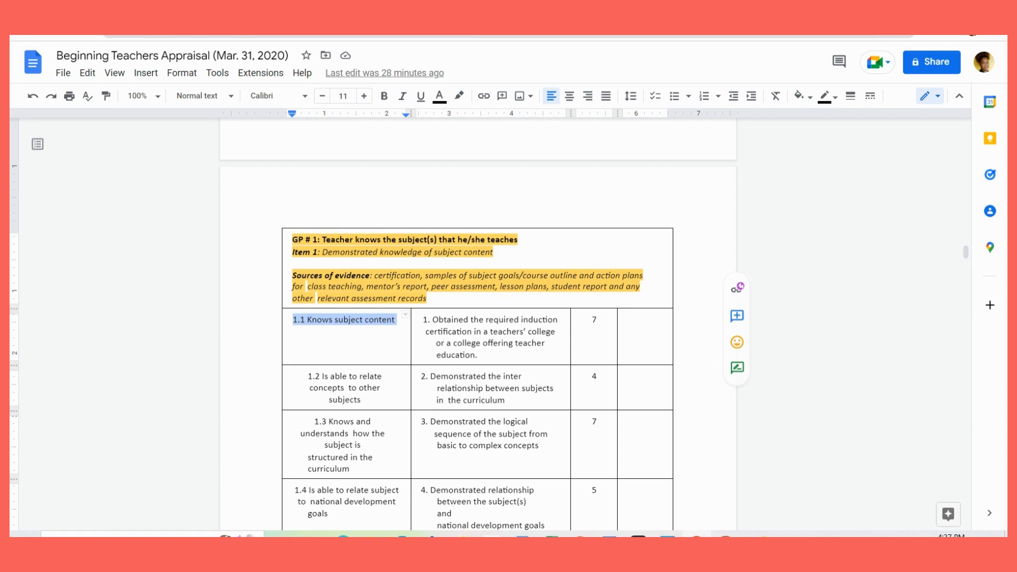
{"action": "left_click_drag", "start_coordinate": [423, 319], "coordinate": [538, 358]}
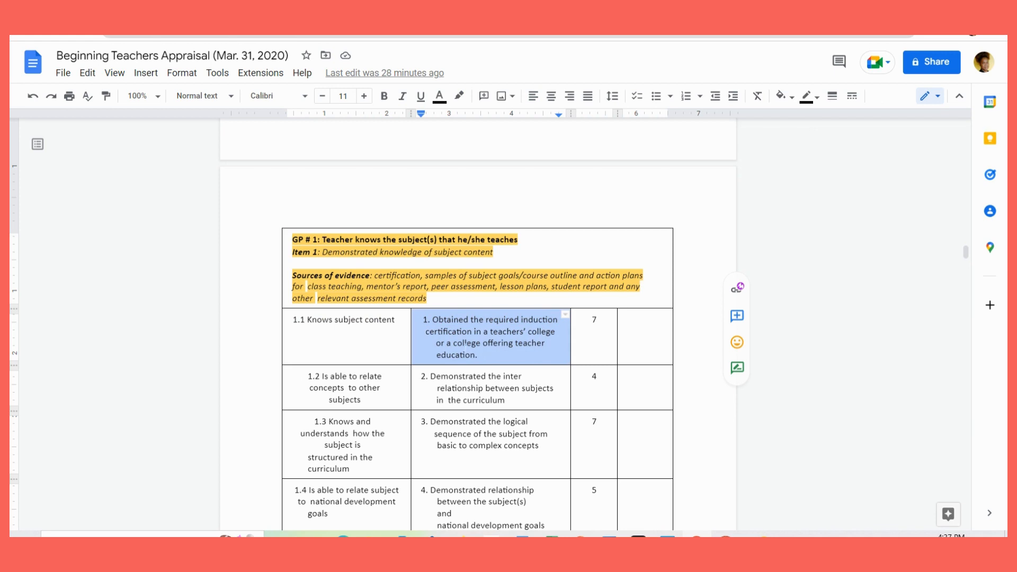
{"action": "key", "text": "ctrl+Tab"}
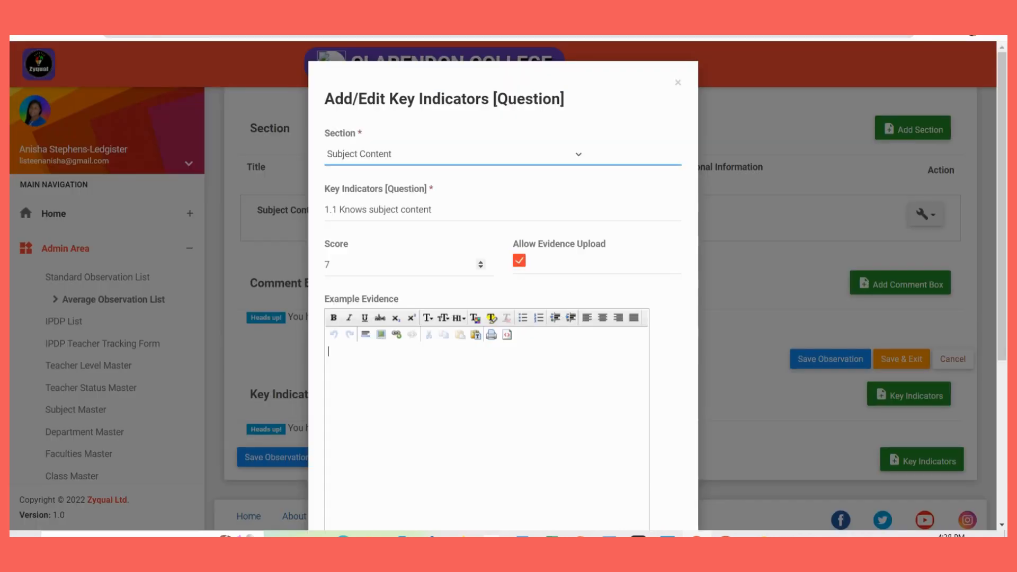
{"action": "left_click", "coordinate": [328, 350]}
{"action": "type", "text": "1. Obtained the required induction certification in a teachers’ college  or a college offering teacher education."}
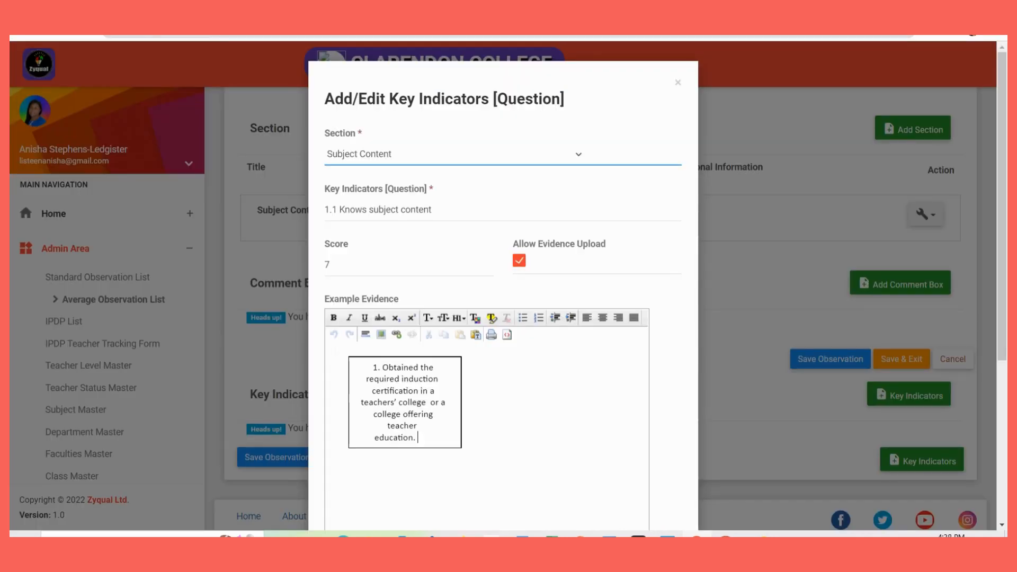
{"action": "key", "text": "ctrl+z"}
{"action": "right_click", "coordinate": [336, 353]}
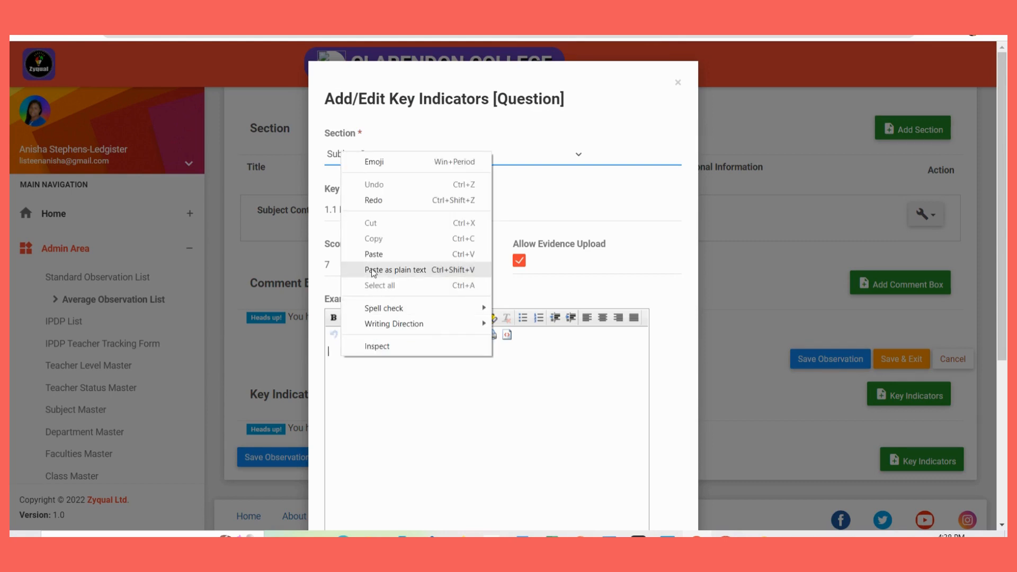
{"action": "left_click", "coordinate": [373, 268]}
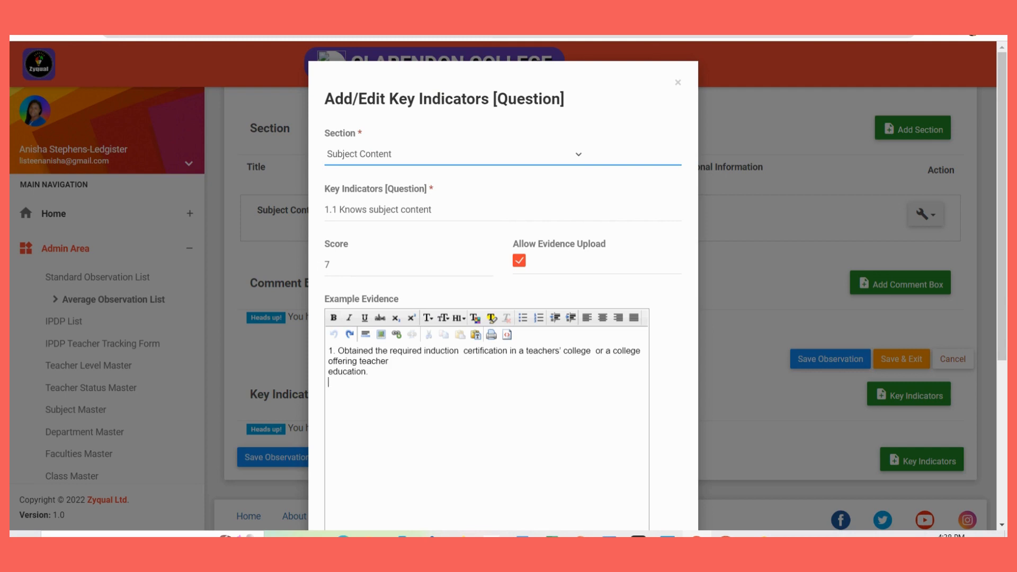
Add the heading "Performance/ Evidence" above the pasted evidence text and the heading "Descriptors" below it.
{"action": "key", "text": "ctrl+y"}
{"action": "key", "text": "Return"}
{"action": "key", "text": "Up"}
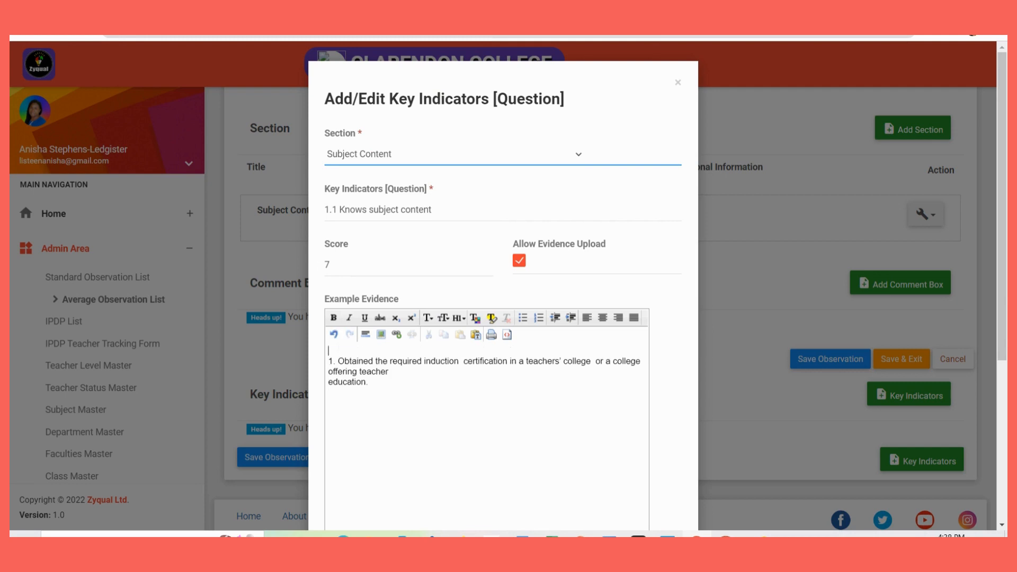
{"action": "type", "text": "Performance/ Evidence"}
{"action": "key", "text": "Return"}
{"action": "type", "text": "Desc"}
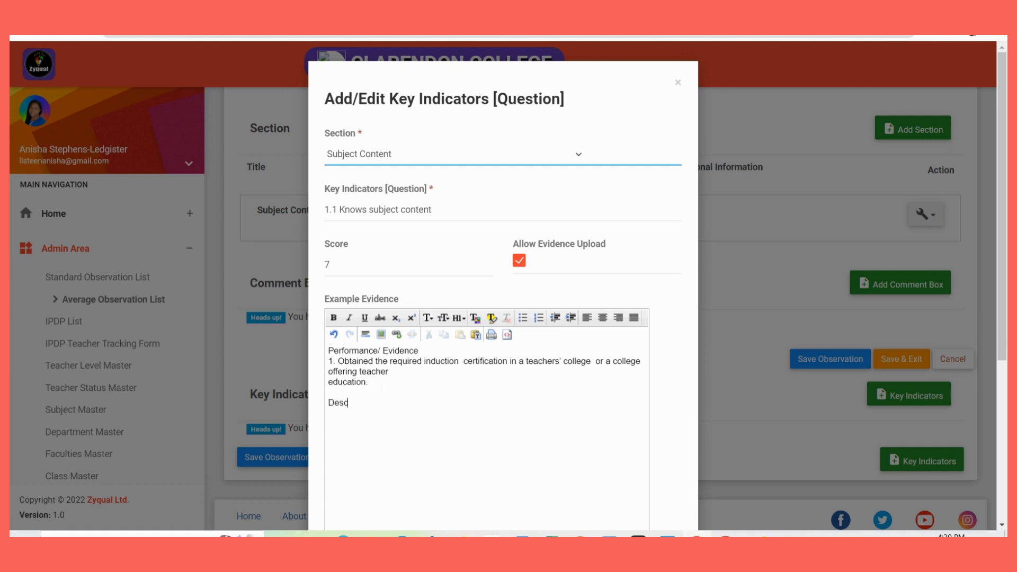
{"action": "type", "text": "riptors"}
{"action": "key", "text": "Return"}
Enter "Bachelor of Education in the discipline" under Descriptors, correcting the spelling of "discipline".
{"action": "type", "text": "Bacg"}
{"action": "key", "text": "BackSpace"}
{"action": "type", "text": "he;p"}
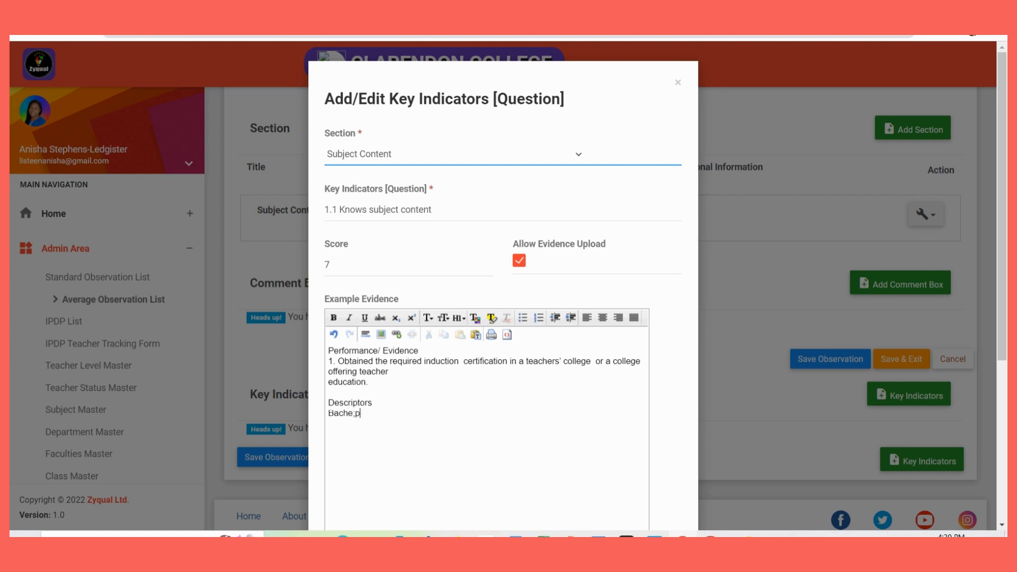
{"action": "key", "text": "BackSpace"}
{"action": "key", "text": "BackSpace"}
{"action": "type", "text": "lor of Education in the desc"}
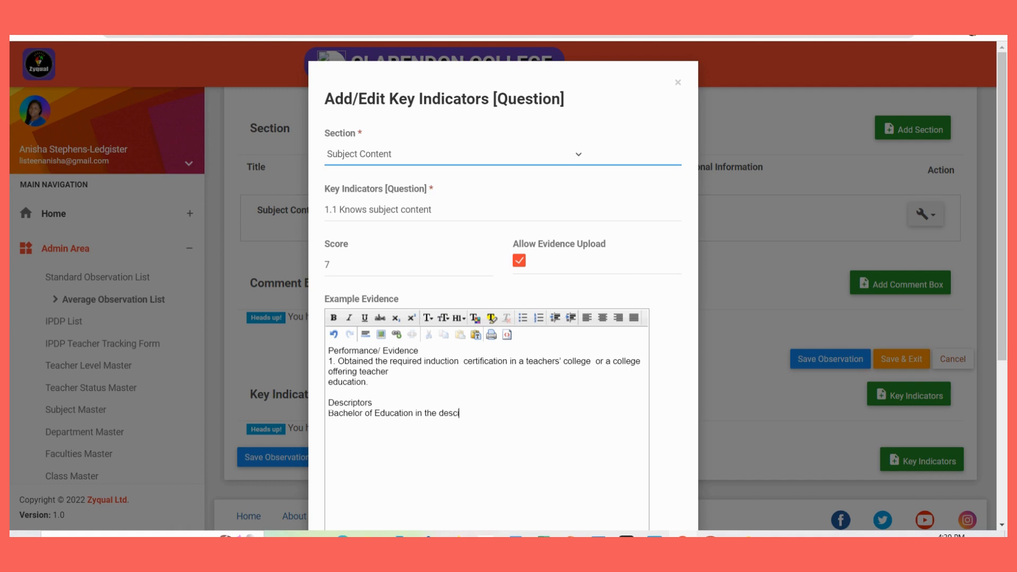
{"action": "type", "text": "ipline"}
{"action": "right_click", "coordinate": [458, 413]}
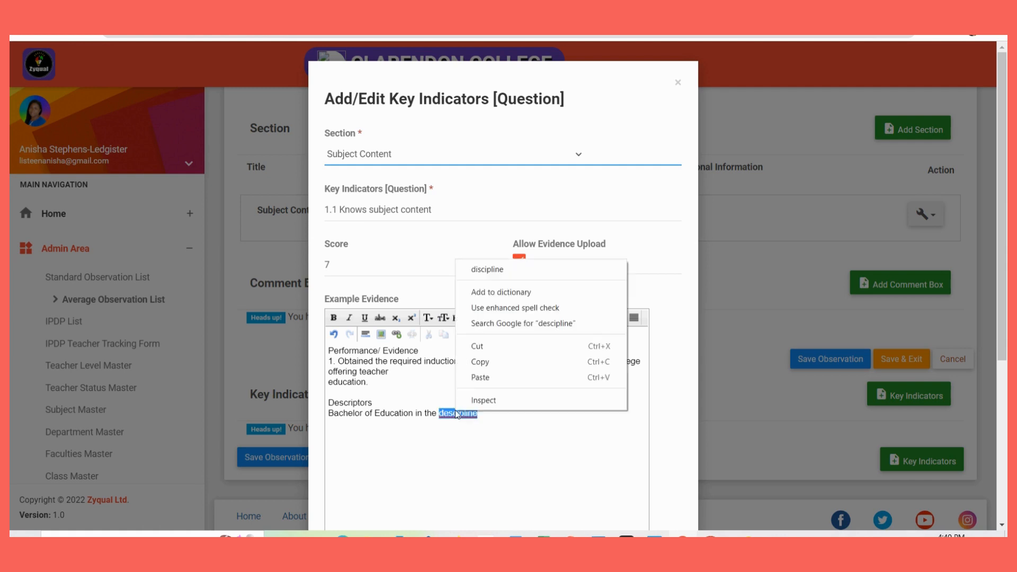
{"action": "left_click", "coordinate": [487, 265]}
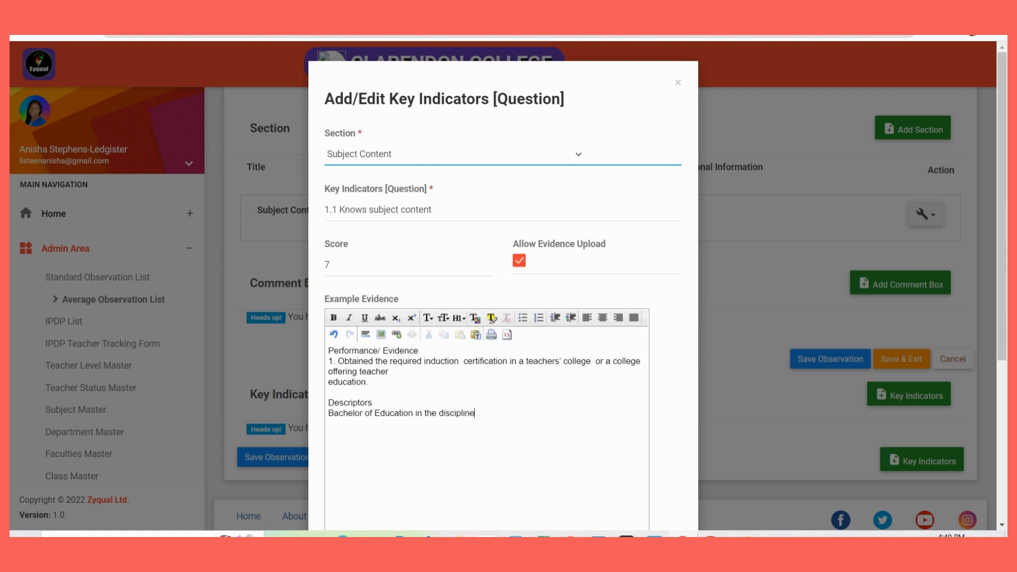
Complete the Bachelor of Education descriptor with "being taught" and add "7 credits" on the line below it.
{"action": "type", "text": "being"}
{"action": "type", "text": " taught"}
{"action": "type", "text": "7 cr"}
{"action": "type", "text": "e"}
{"action": "type", "text": "dits"}
{"action": "key", "text": "Return"}
{"action": "key", "text": "Return"}
Add the descriptor "Teachers' Diploma in Education in the discipline being taught" with "6 credits." on the line below it.
{"action": "type", "text": "Teachers"}
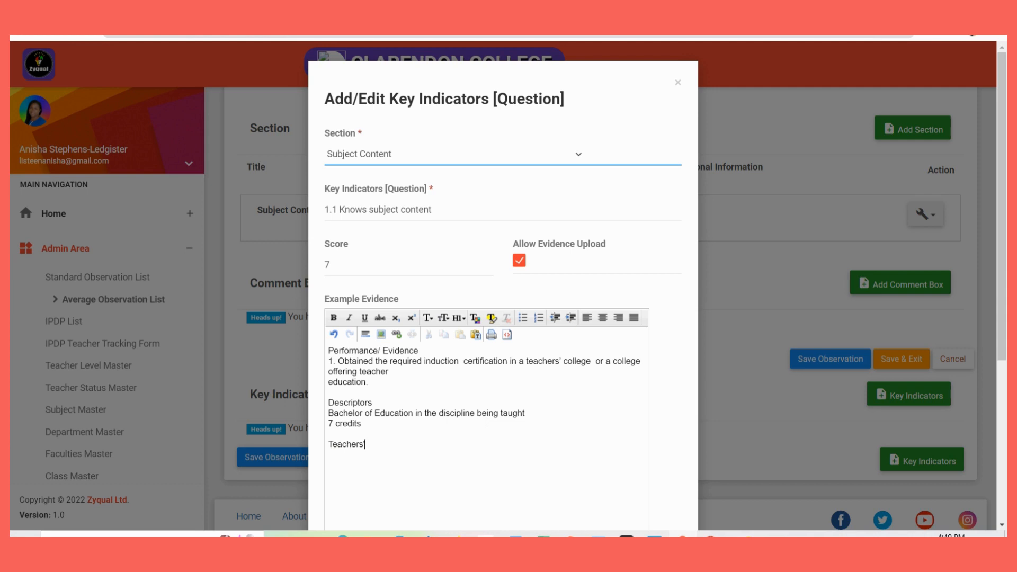
{"action": "type", "text": "' Diploma"}
{"action": "type", "text": "in Education in the"}
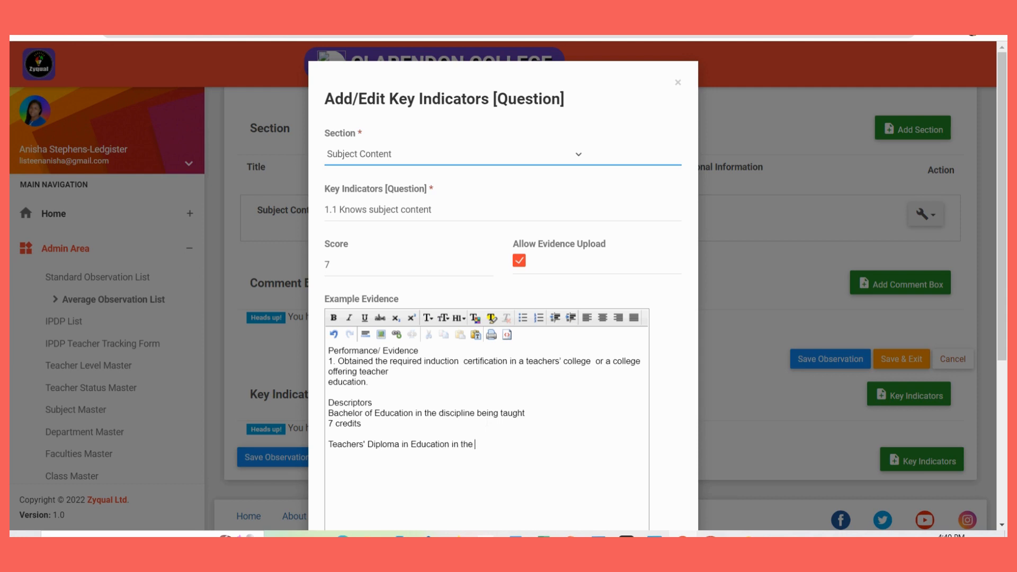
{"action": "type", "text": " deiscipl"}
{"action": "type", "text": "ine being taught"}
{"action": "key", "text": "Return"}
{"action": "type", "text": "6 cre"}
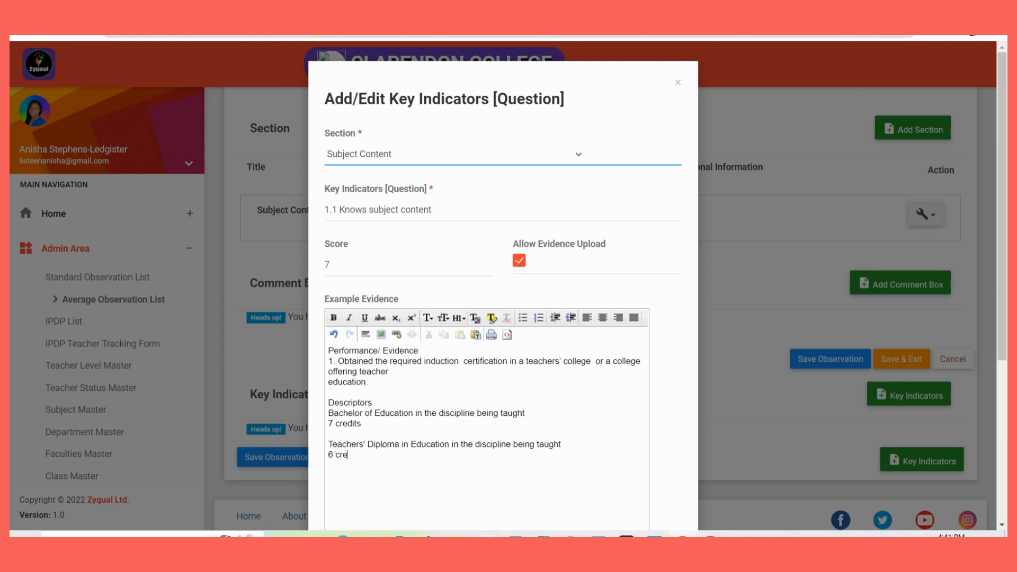
{"action": "type", "text": "dits."}
{"action": "key", "text": "Return"}
Finish the diploma's "6 credits." line and add the descriptor "Teachers' certificate in Education in the discipline being taught" below it.
{"action": "type", "text": "Teachers'"}
{"action": "type", "text": " Diploma in Education in the di"}
{"action": "type", "text": "scipline being taught 6 credits.  Teachers' cer"}
{"action": "type", "text": "tificate"}
{"action": "type", "text": " in Ed"}
{"action": "type", "text": "ucation"}
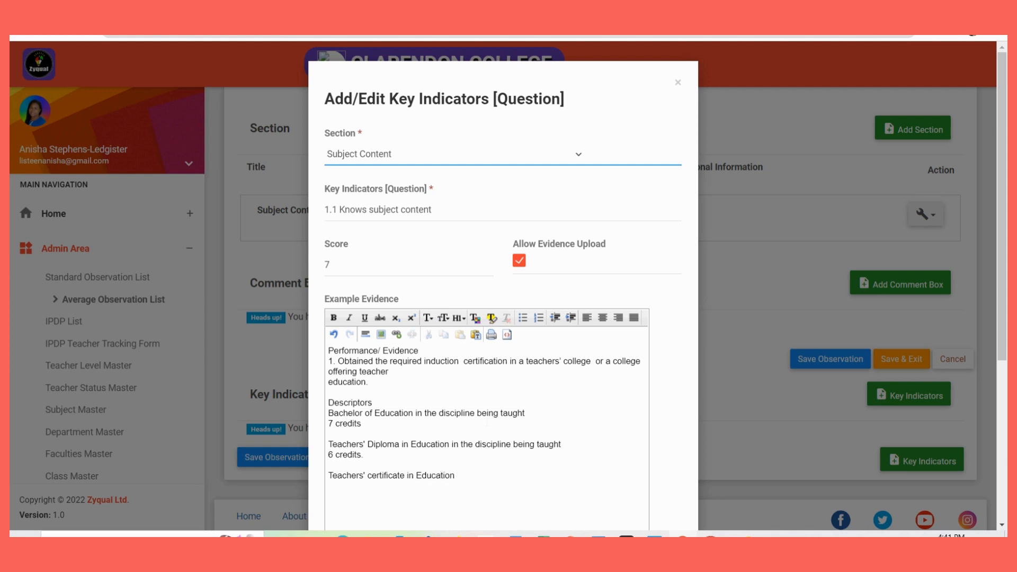
{"action": "type", "text": " in the discipline being taught "}
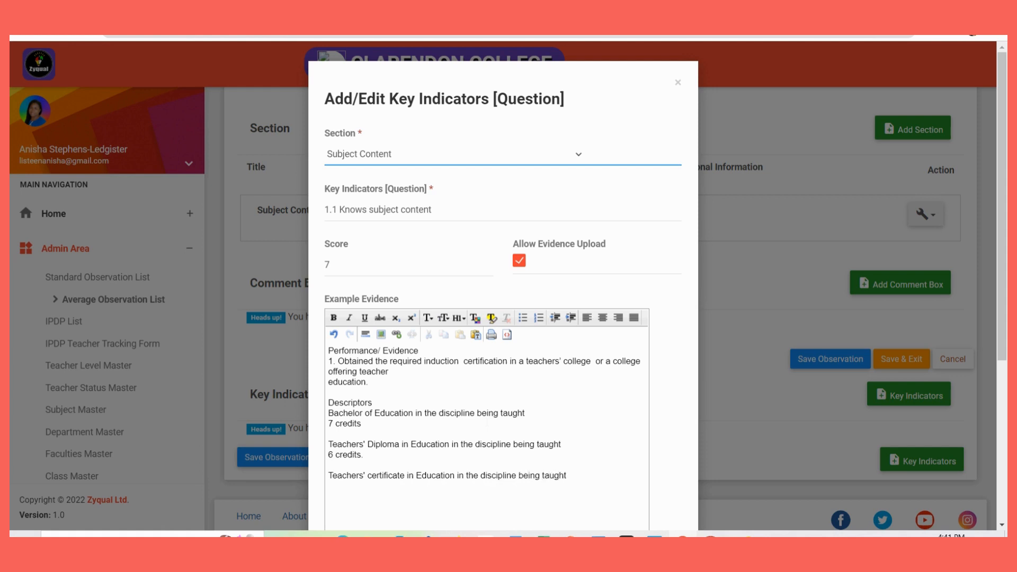
Add "5 credits" below the Teachers' certificate descriptor and save the key indicator.
{"action": "type", "text": "5 creitd"}
{"action": "key", "text": "BackSpace"}
{"action": "type", "text": "dits"}
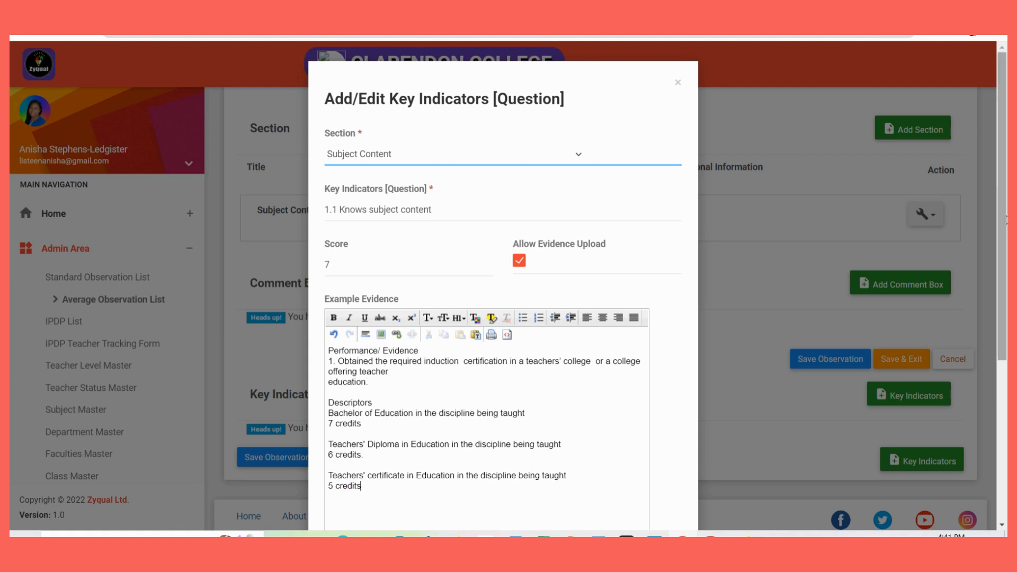
{"action": "left_click_drag", "start_coordinate": [1003, 201], "coordinate": [1006, 362]}
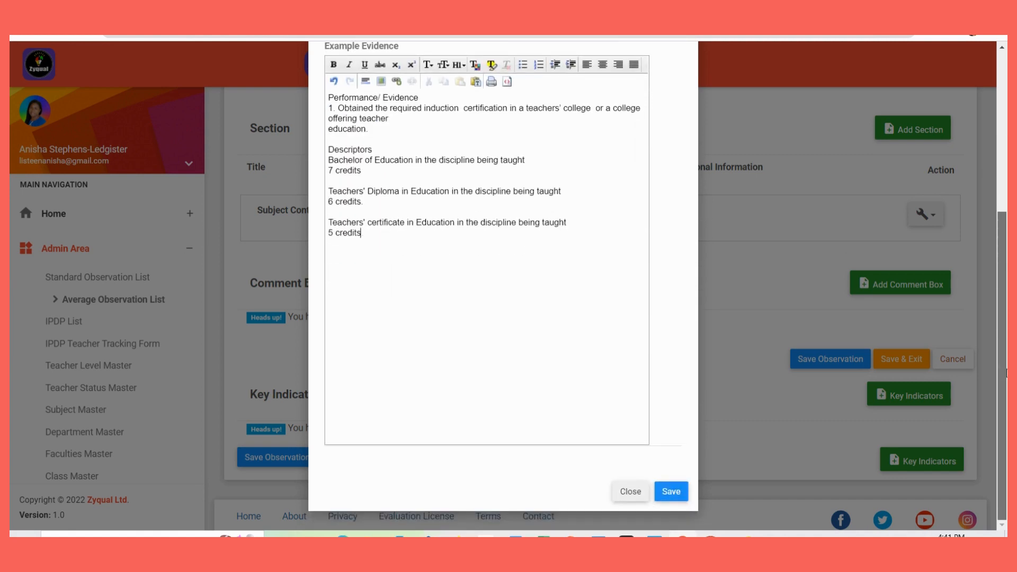
{"action": "left_click", "coordinate": [671, 491]}
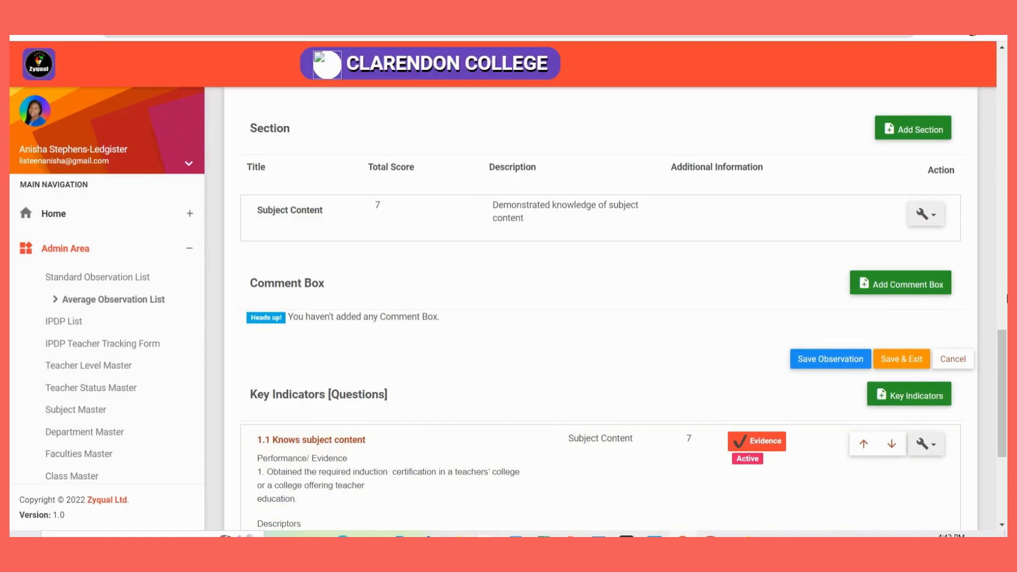
Save the observation with its new key indicator, then save it again and exit to the observation list.
{"action": "left_click_drag", "start_coordinate": [1003, 345], "coordinate": [1002, 407]}
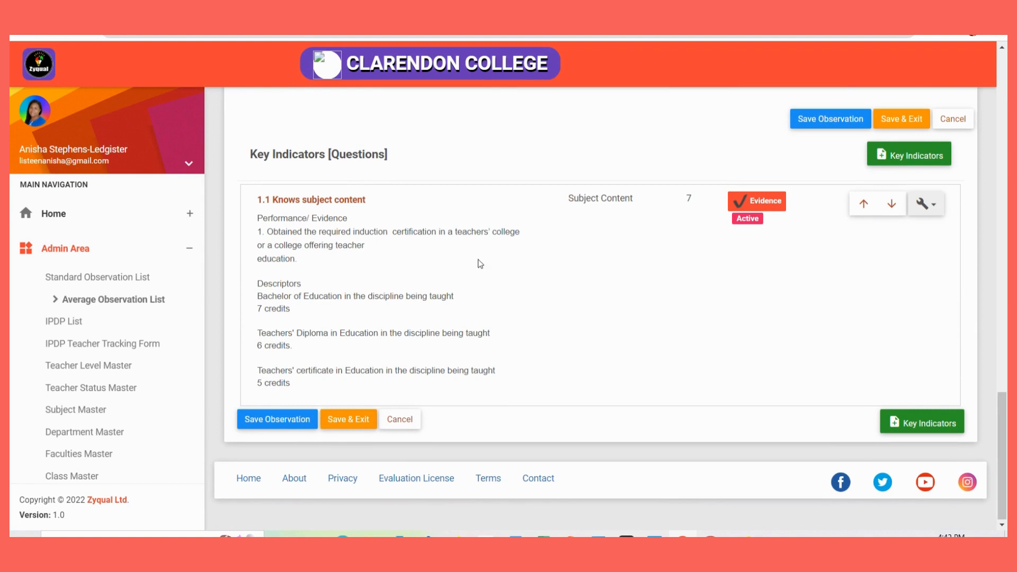
{"action": "left_click", "coordinate": [254, 420]}
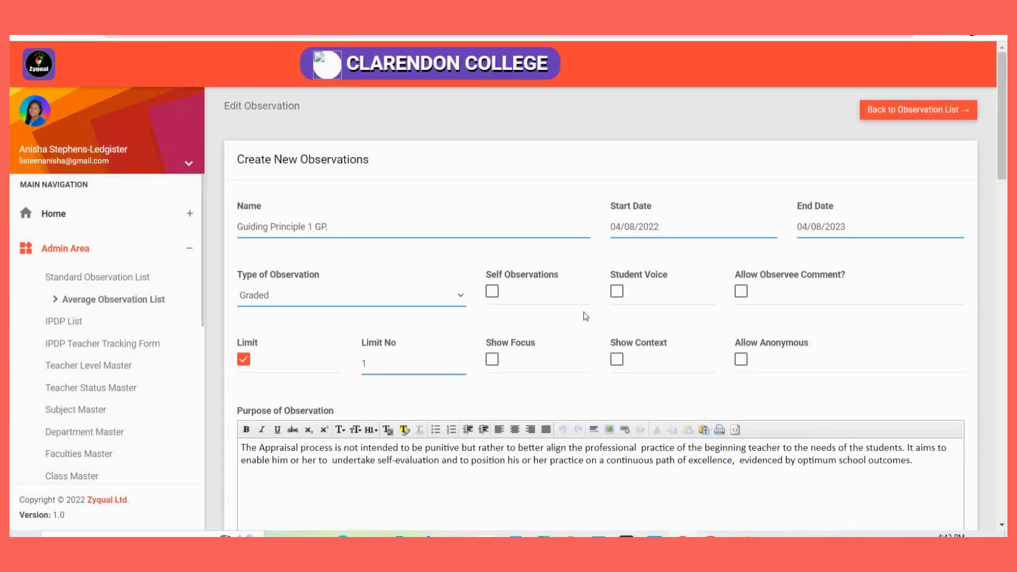
{"action": "left_click_drag", "start_coordinate": [1004, 88], "coordinate": [1002, 418]}
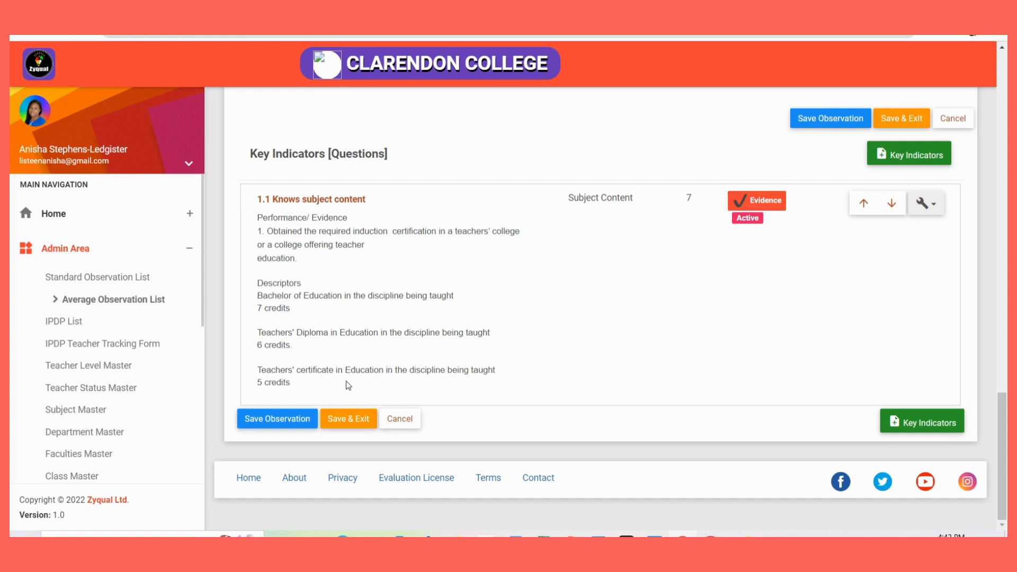
{"action": "left_click", "coordinate": [334, 419]}
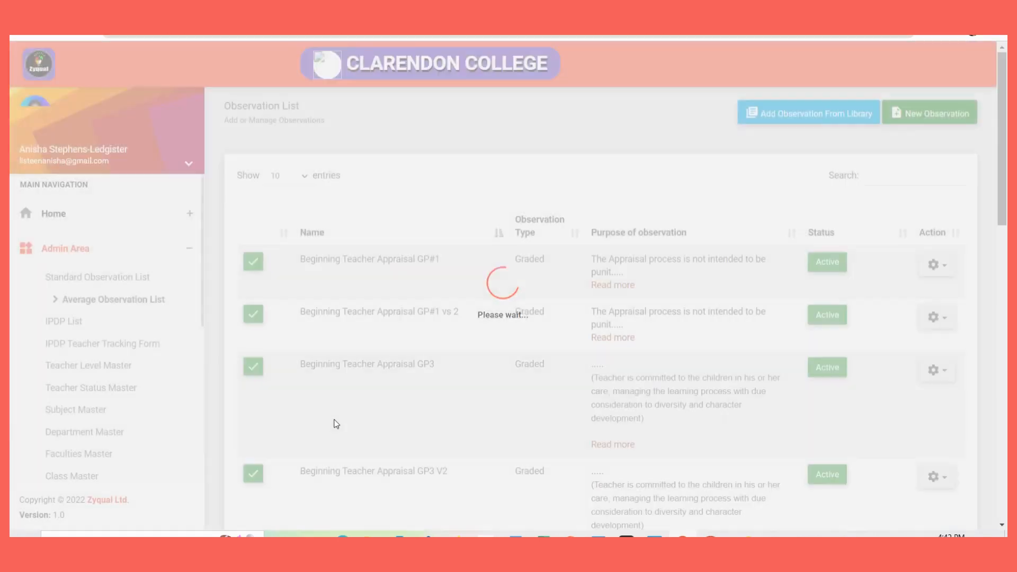